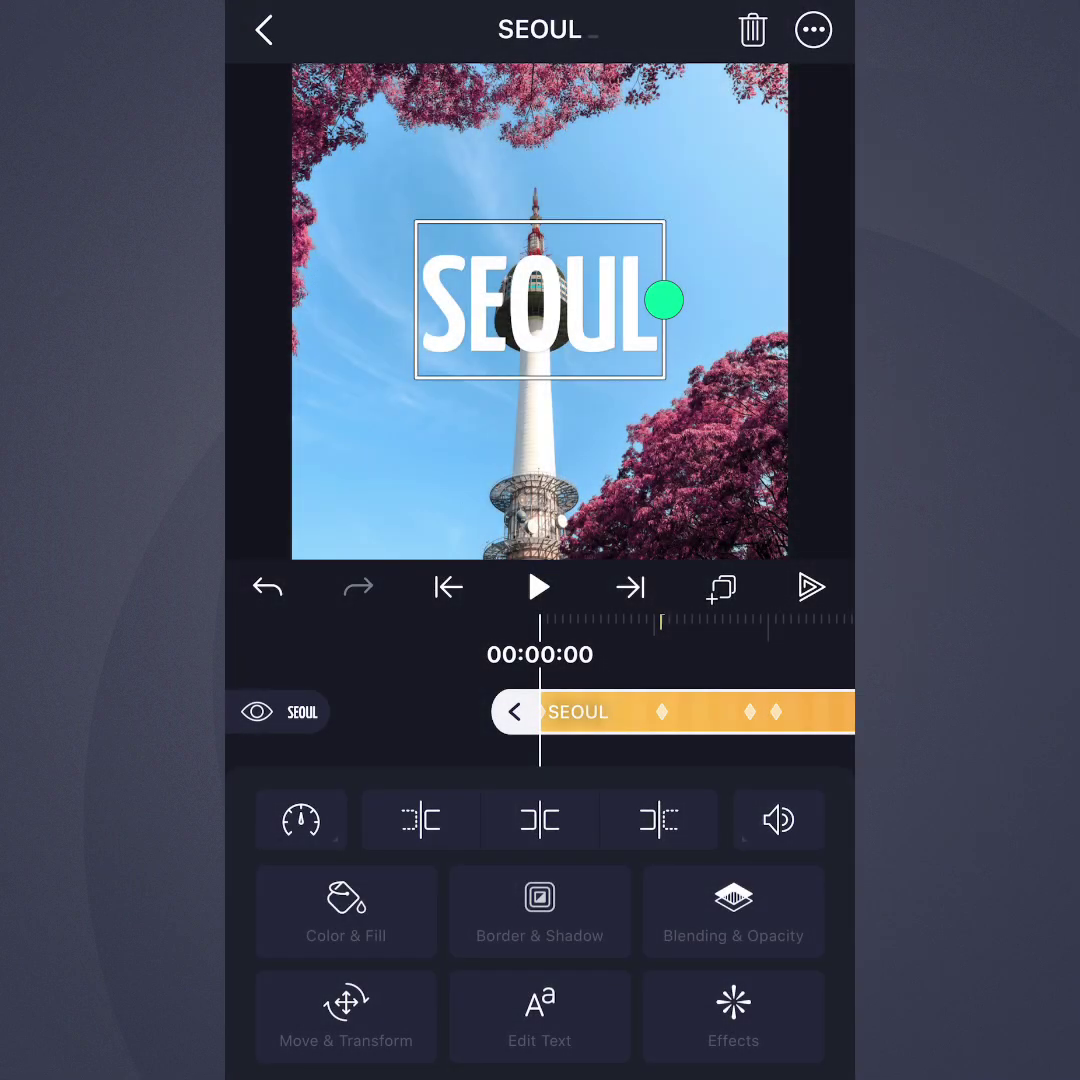
# Open the SEOUL title's easing curve in Move & Transform, try the linear preset, then undo it
pyautogui.click(346, 1010)
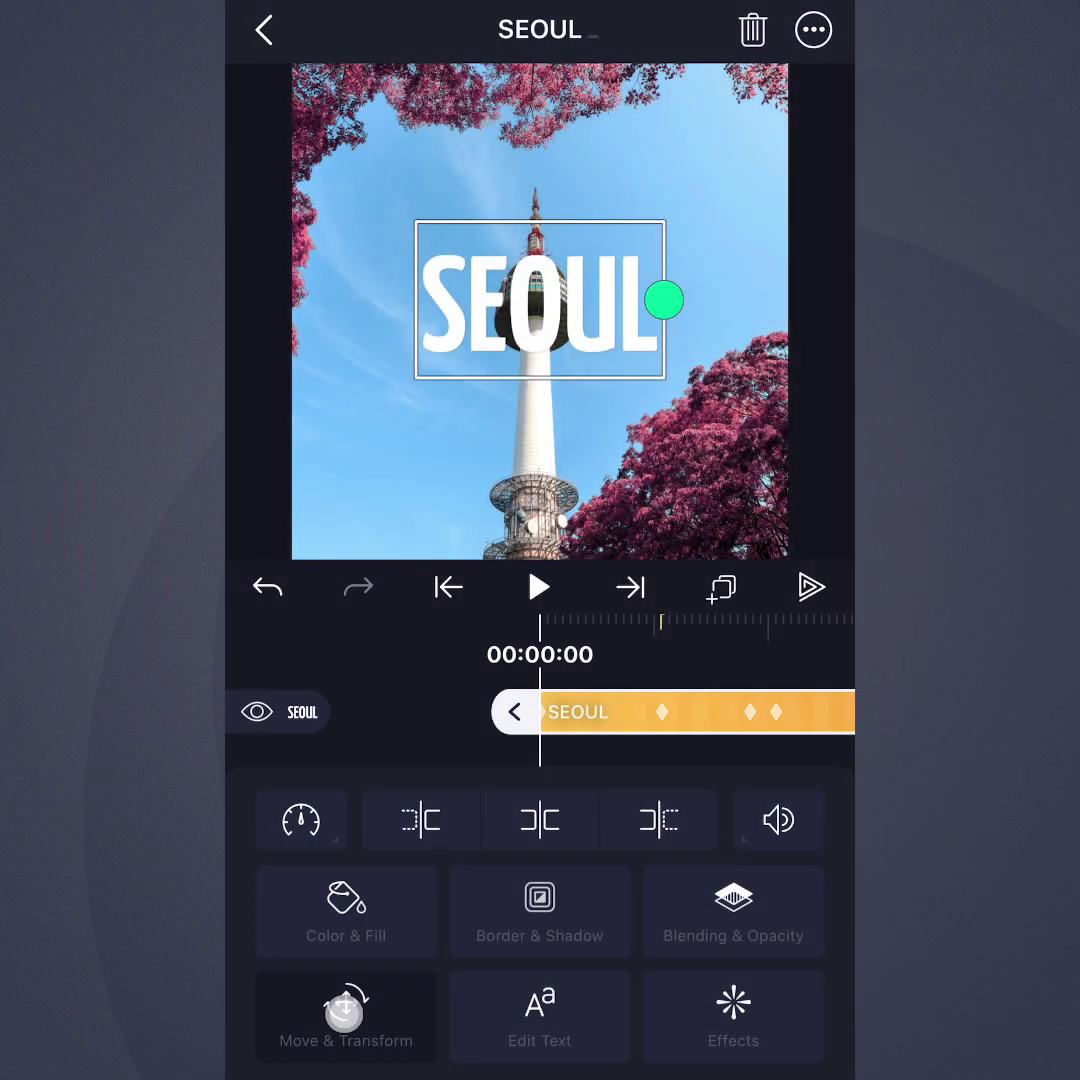
pyautogui.click(270, 957)
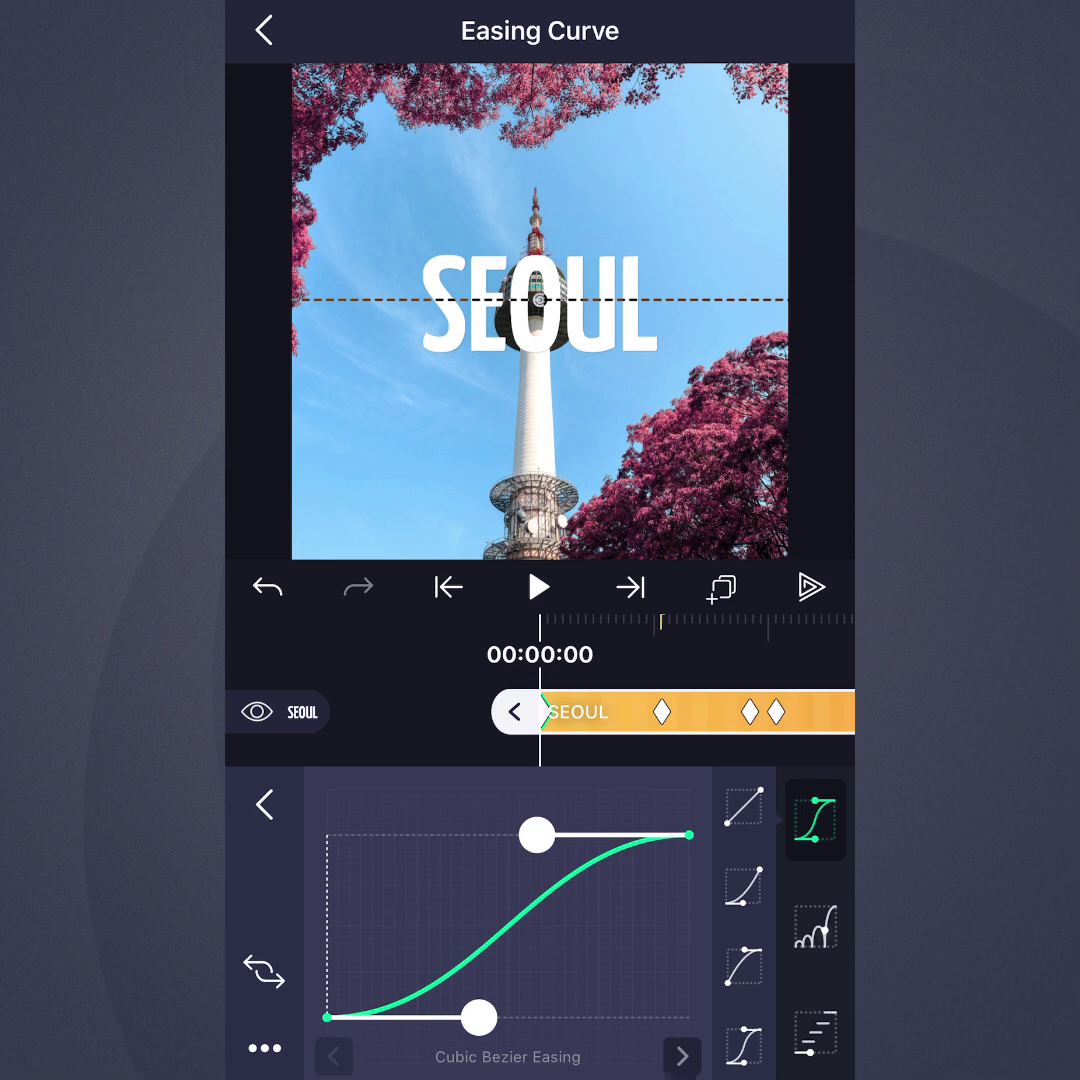
pyautogui.click(745, 806)
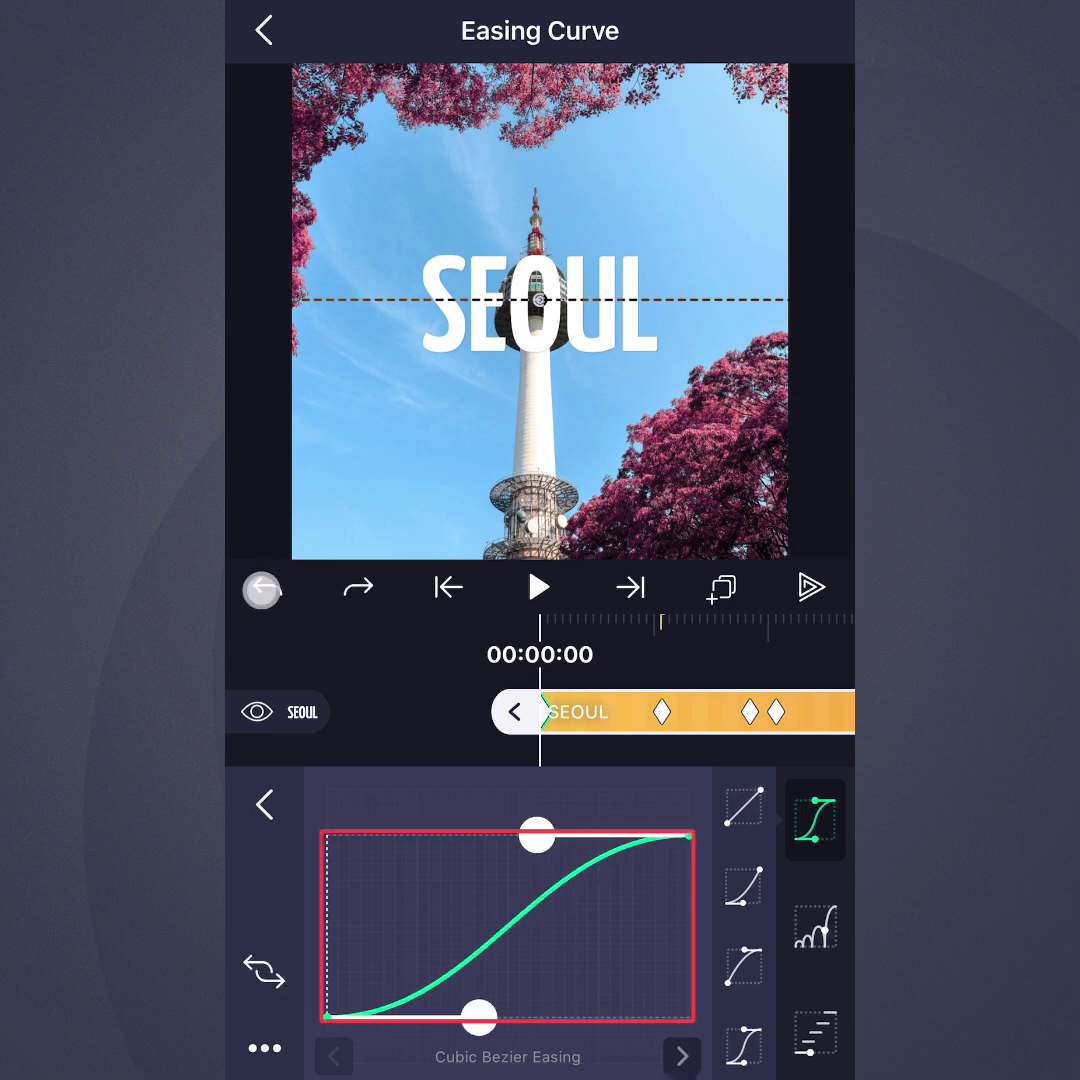
pyautogui.click(267, 587)
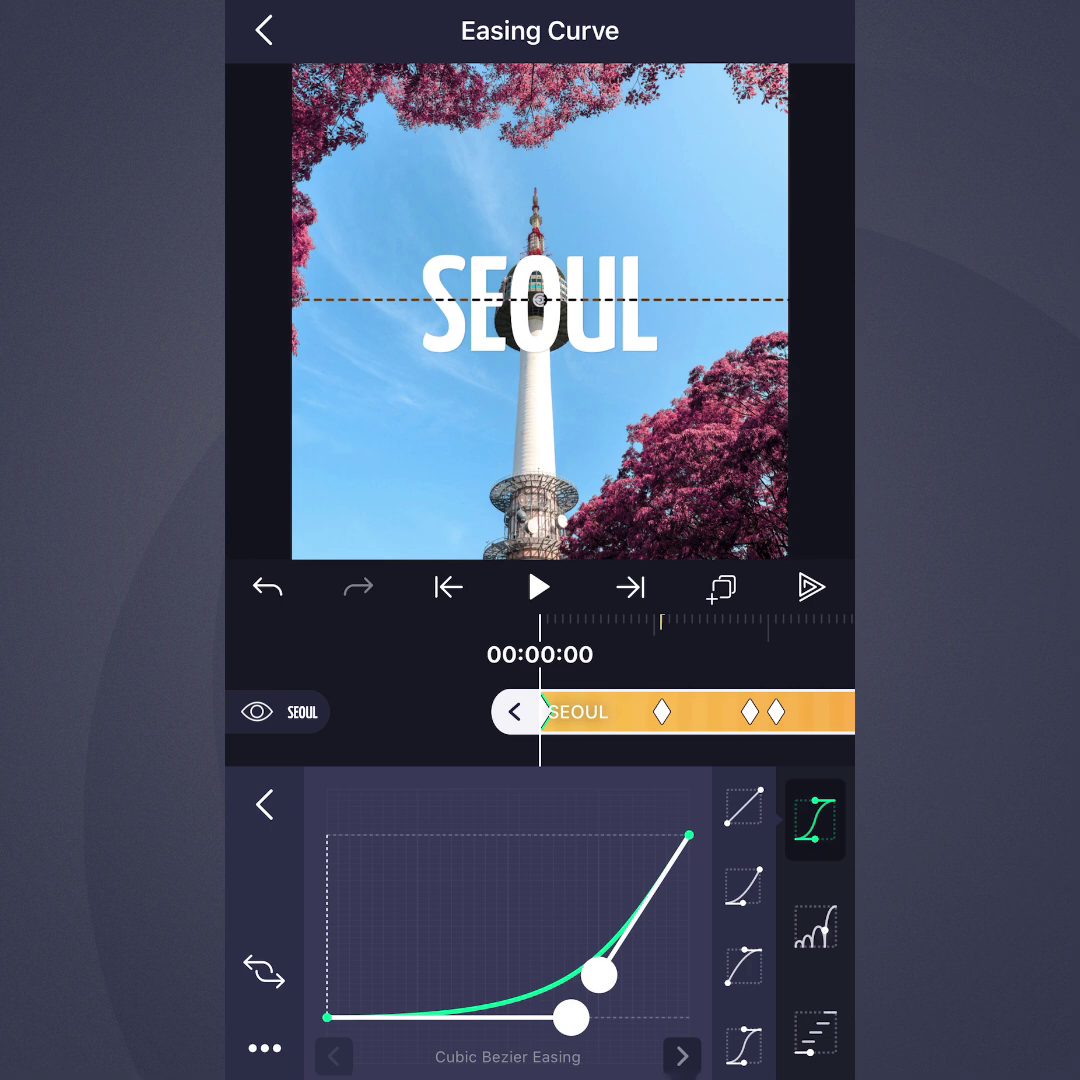
# Enable overshoot on the SEOUL easing curve from the ... menu and reverse the curve
pyautogui.click(264, 1047)
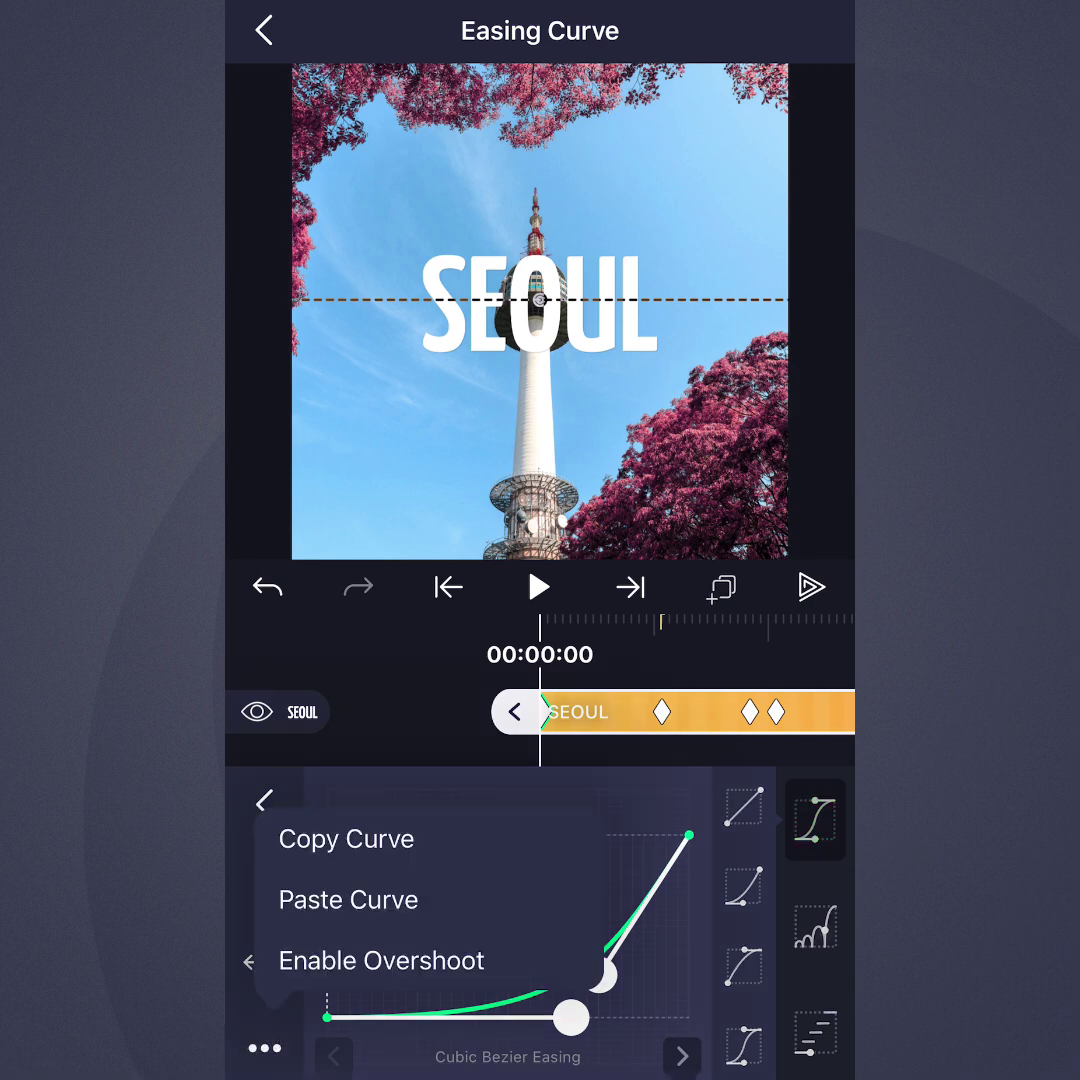
pyautogui.click(367, 958)
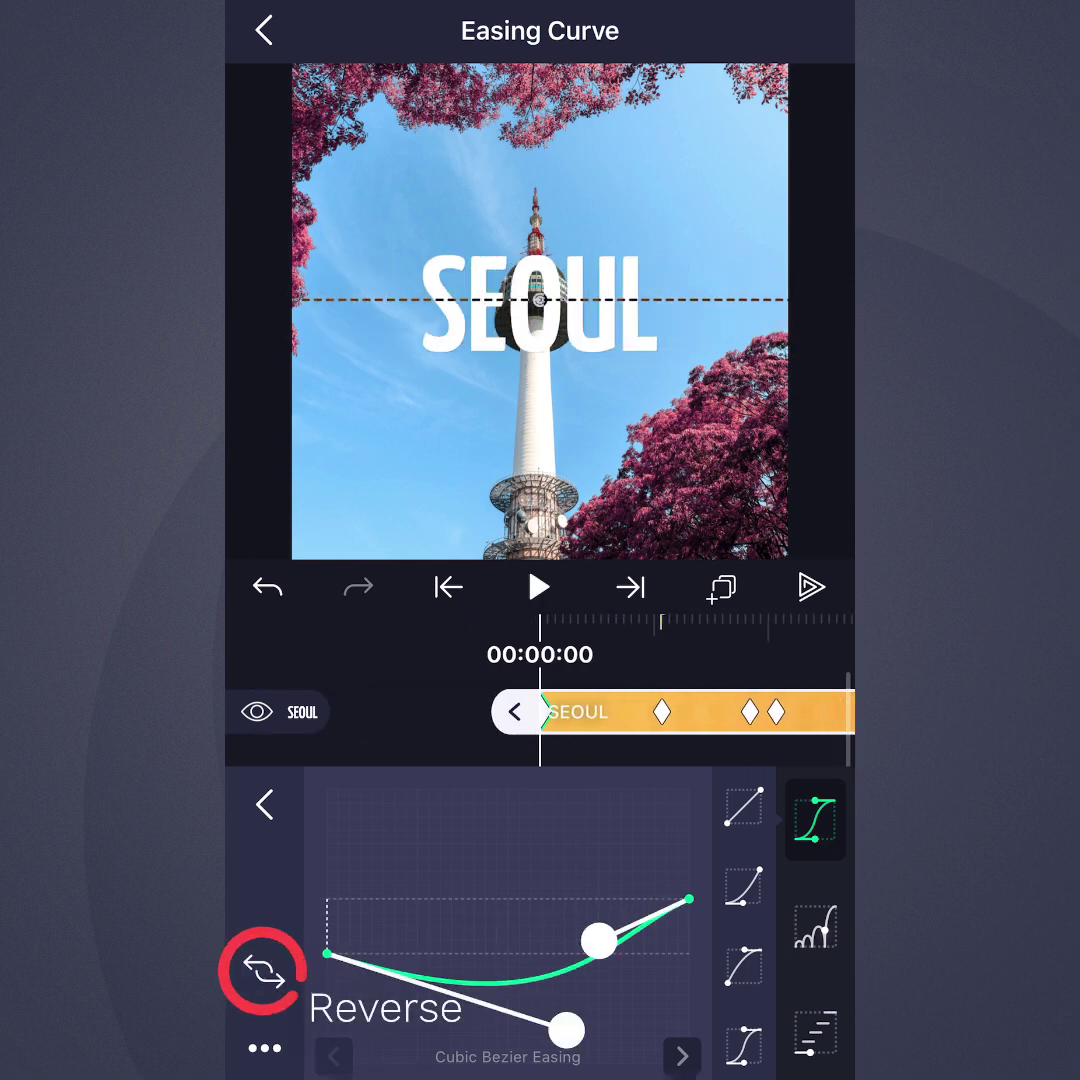
pyautogui.click(262, 969)
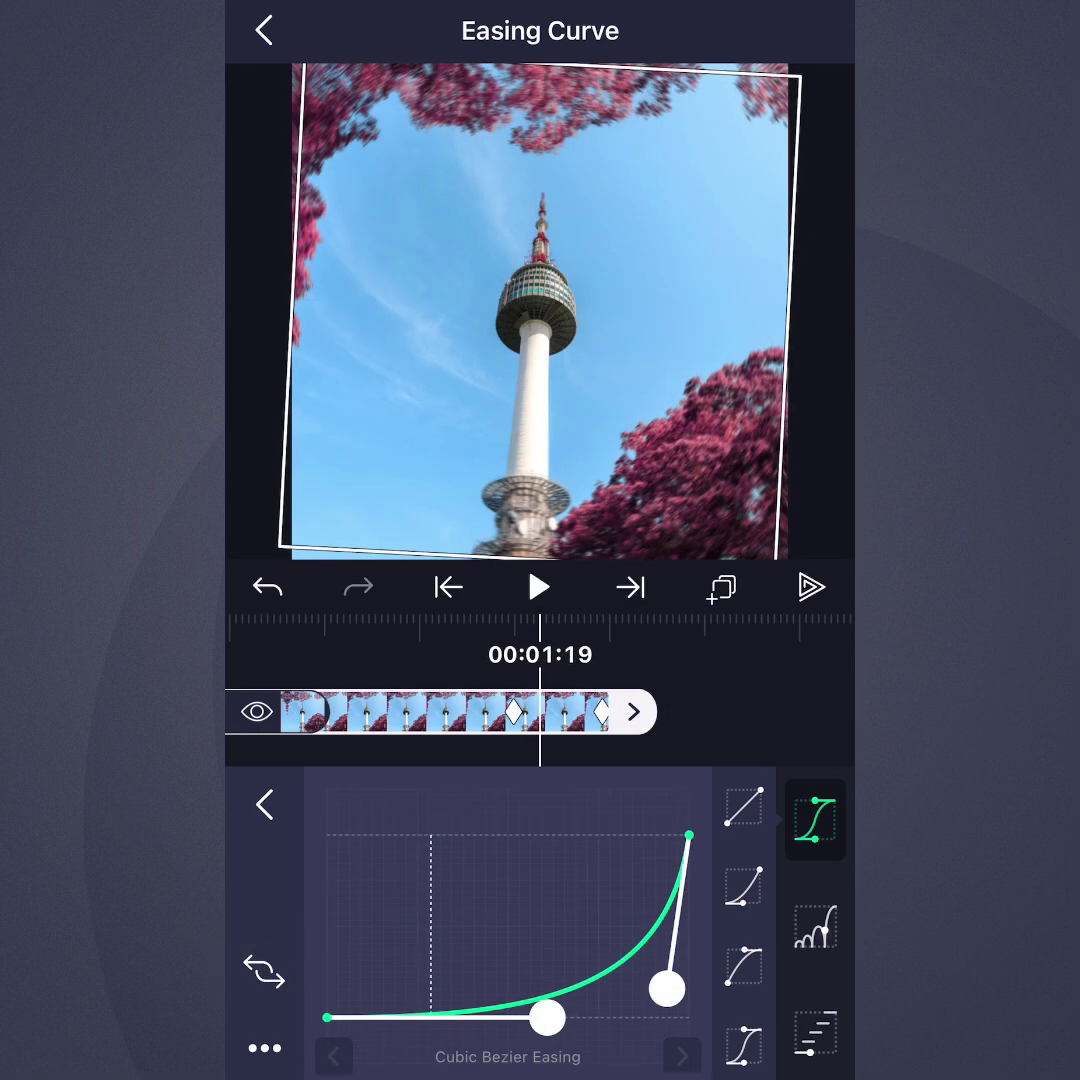
pyautogui.click(264, 1048)
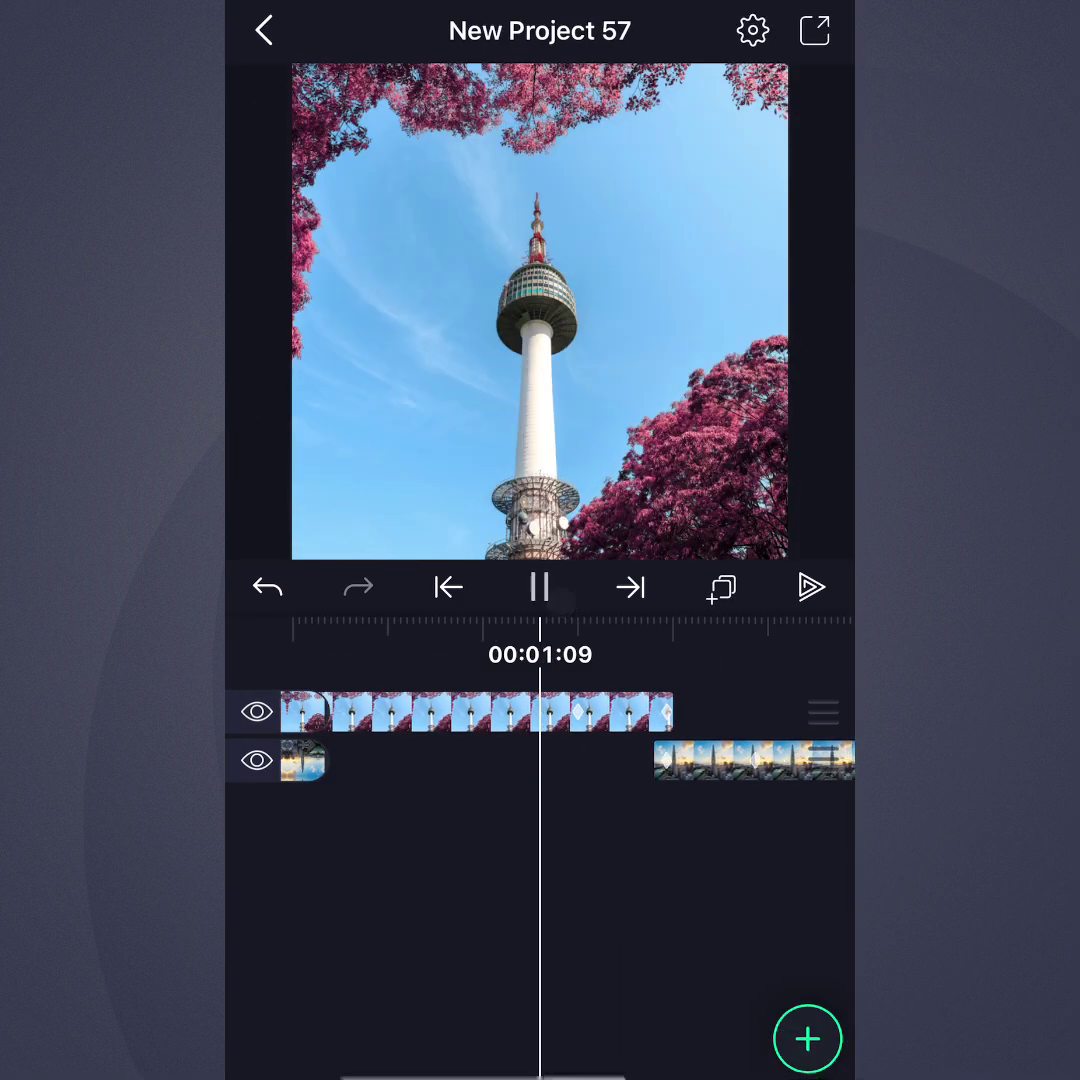
# Pause the preview playback before selecting the Basketball layer
pyautogui.click(585, 926)
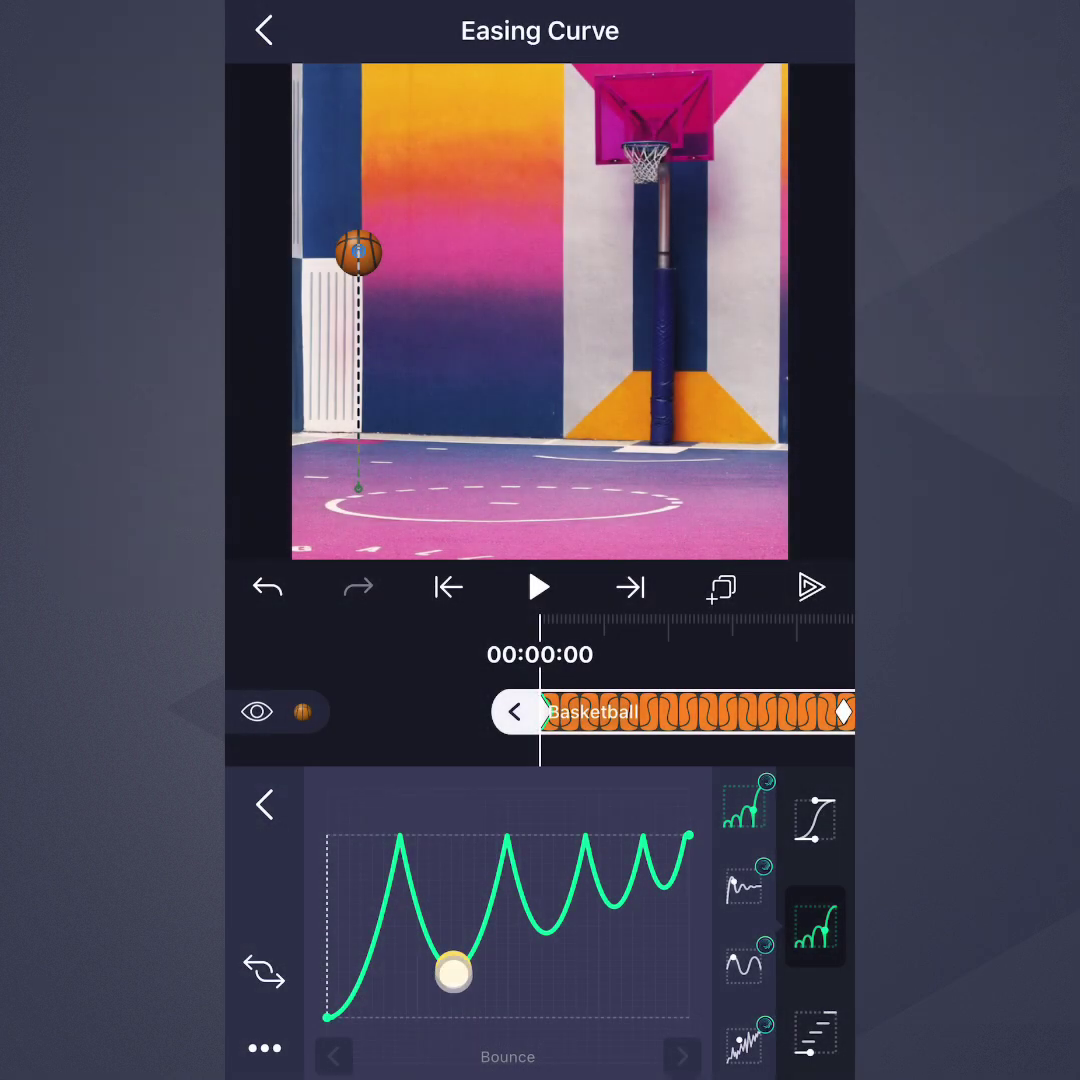
# Drag the yellow bounce handle to try tight decaying bounces, three wide bounces, then many decaying bounces
pyautogui.moveTo(453, 970)
pyautogui.mouseDown()
pyautogui.moveTo(453, 930)
pyautogui.moveTo(449, 968)
pyautogui.mouseUp()
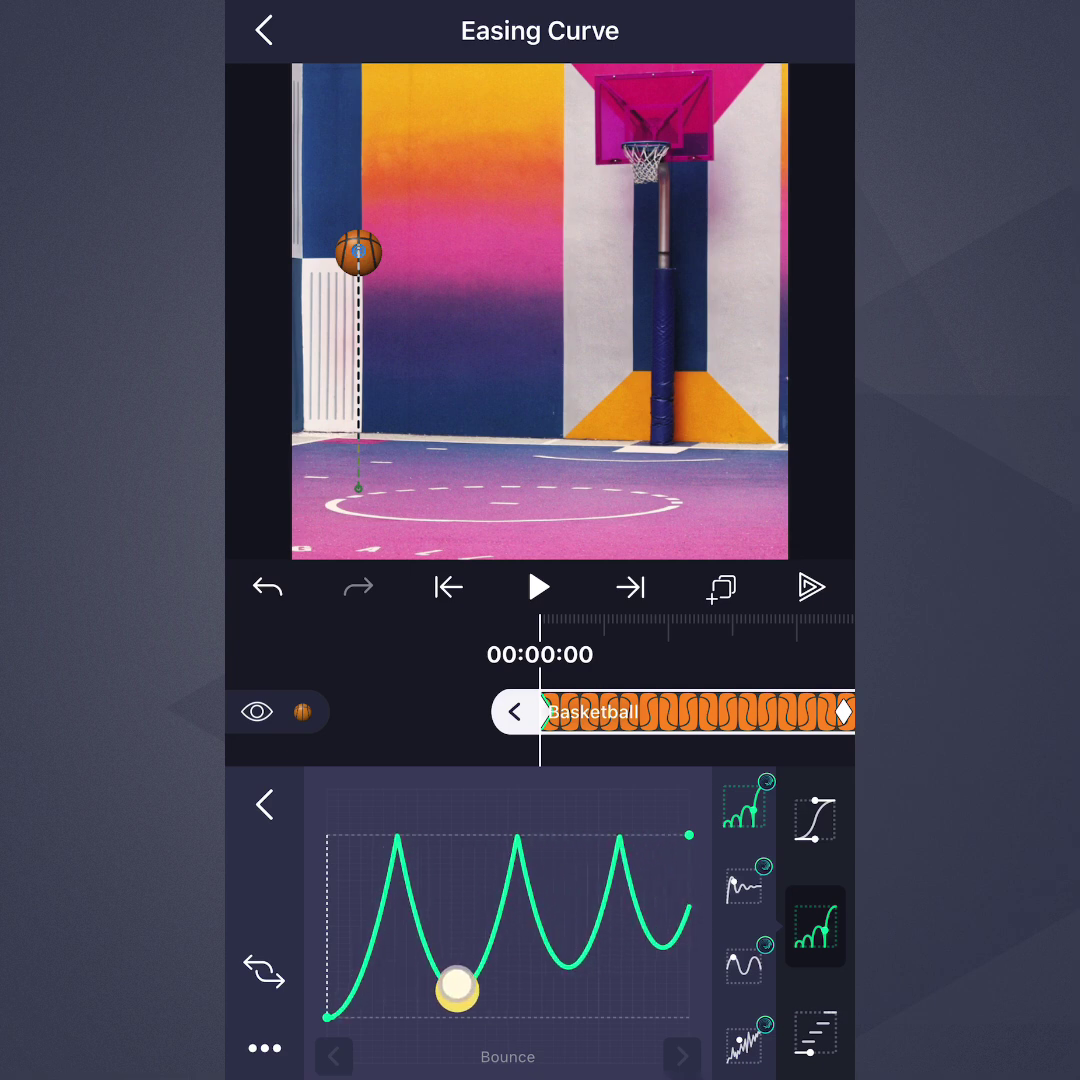
pyautogui.moveTo(440, 978)
pyautogui.mouseDown()
pyautogui.moveTo(385, 990)
pyautogui.moveTo(464, 970)
pyautogui.mouseUp()
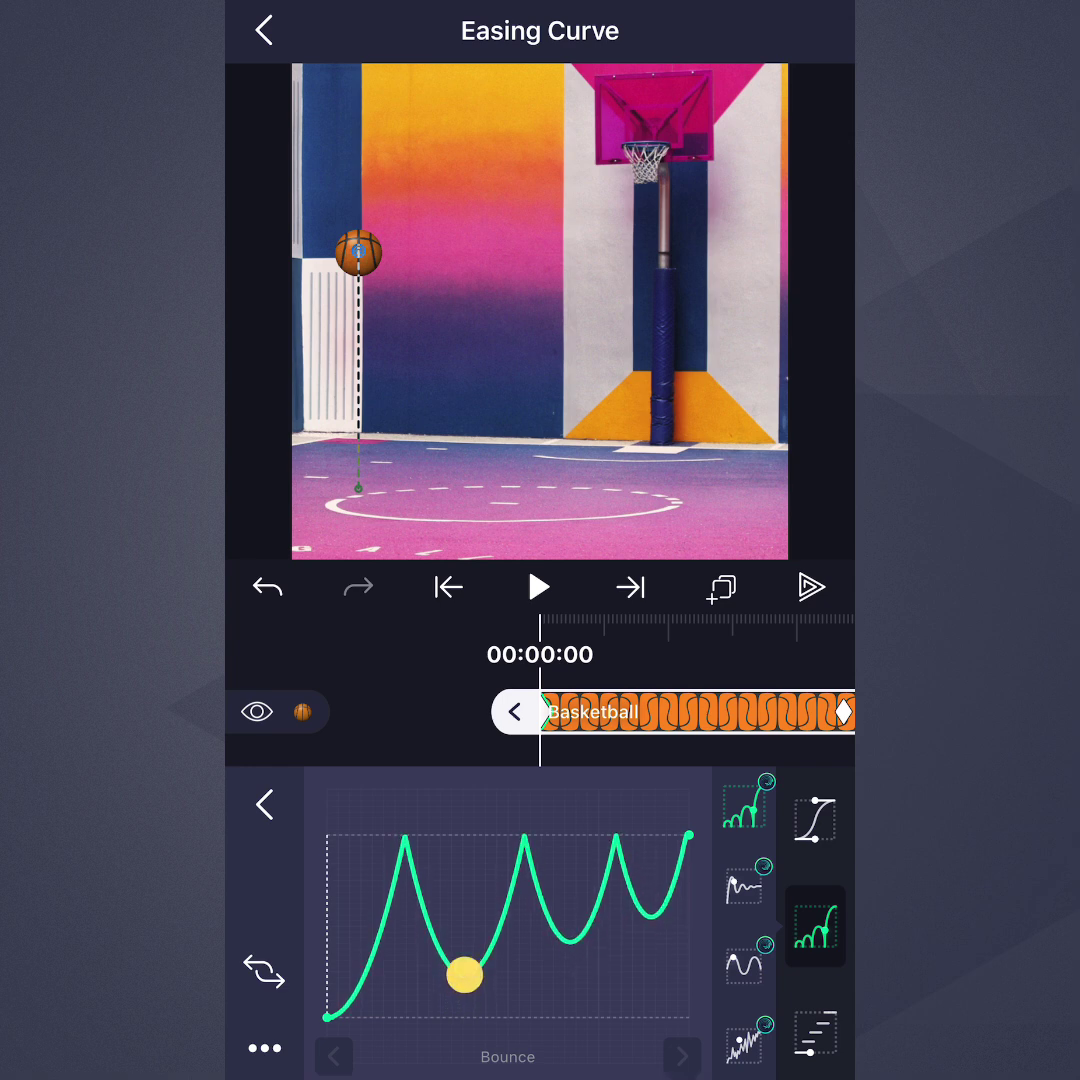
pyautogui.moveTo(460, 938)
pyautogui.mouseDown()
pyautogui.moveTo(453, 1020)
pyautogui.moveTo(325, 997)
pyautogui.moveTo(432, 1006)
pyautogui.mouseUp()
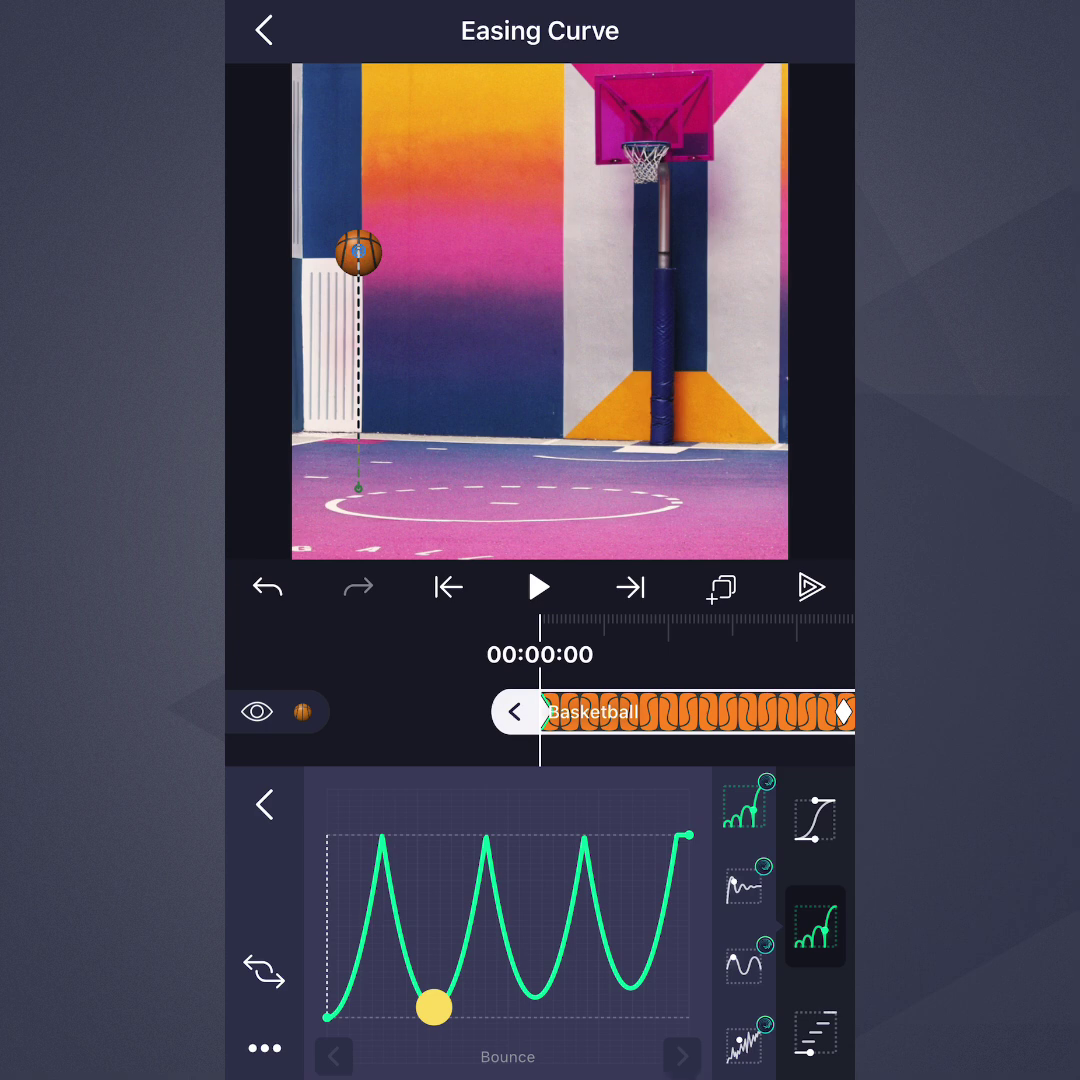
pyautogui.moveTo(433, 1007); pyautogui.dragTo(416, 986)
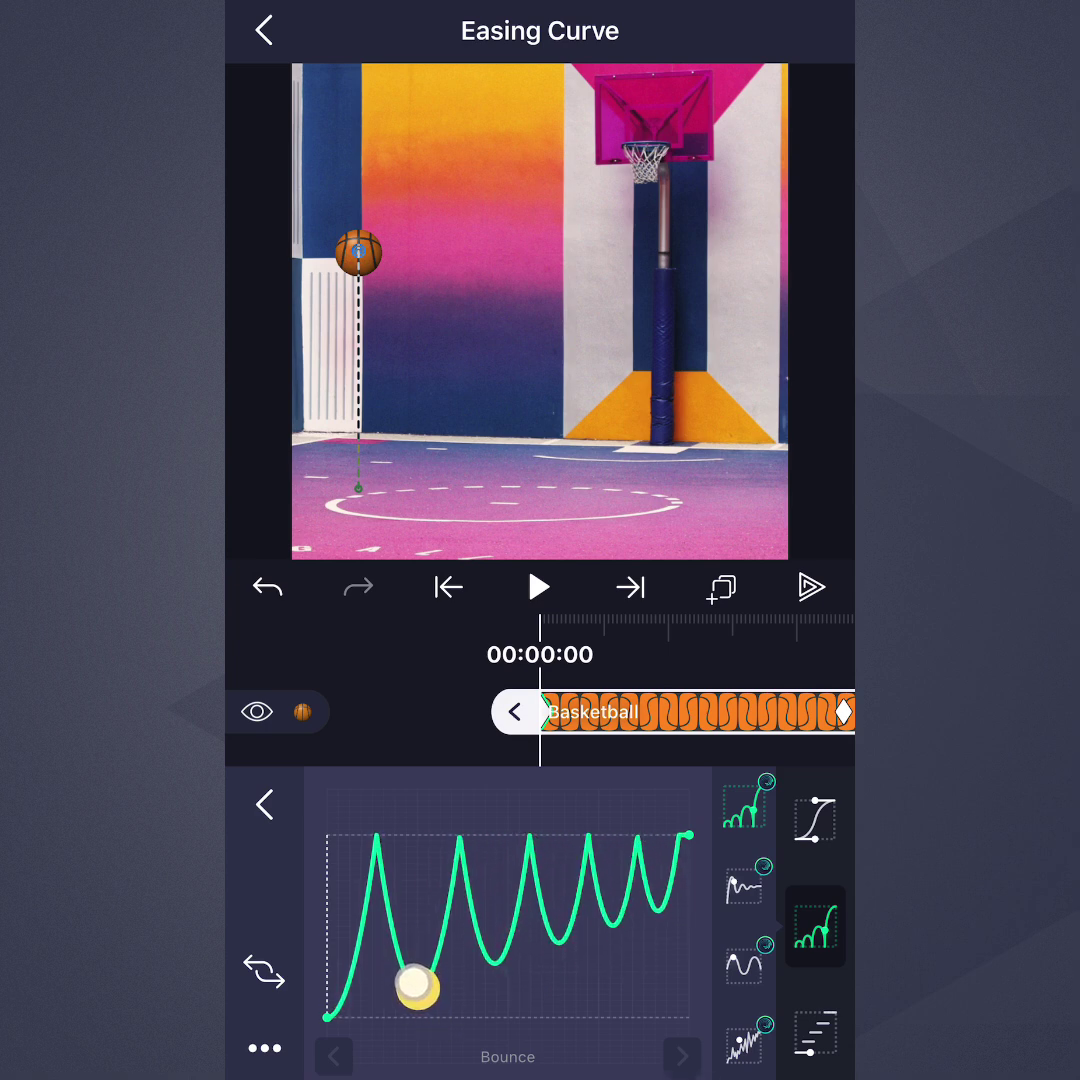
# Mirror the basketball's bounce curve, play the animation and reshape the reversed curve
pyautogui.click(262, 970)
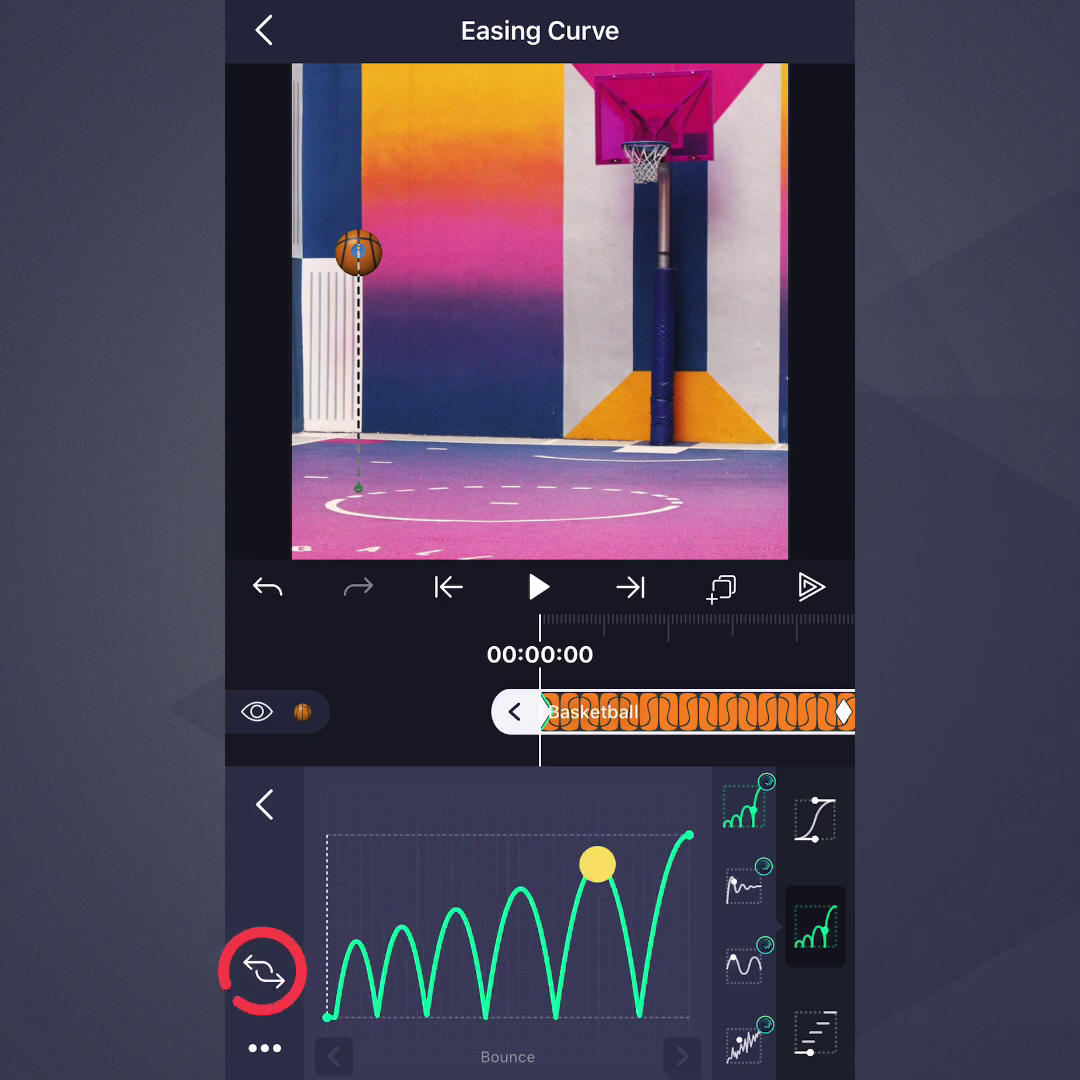
pyautogui.click(542, 586)
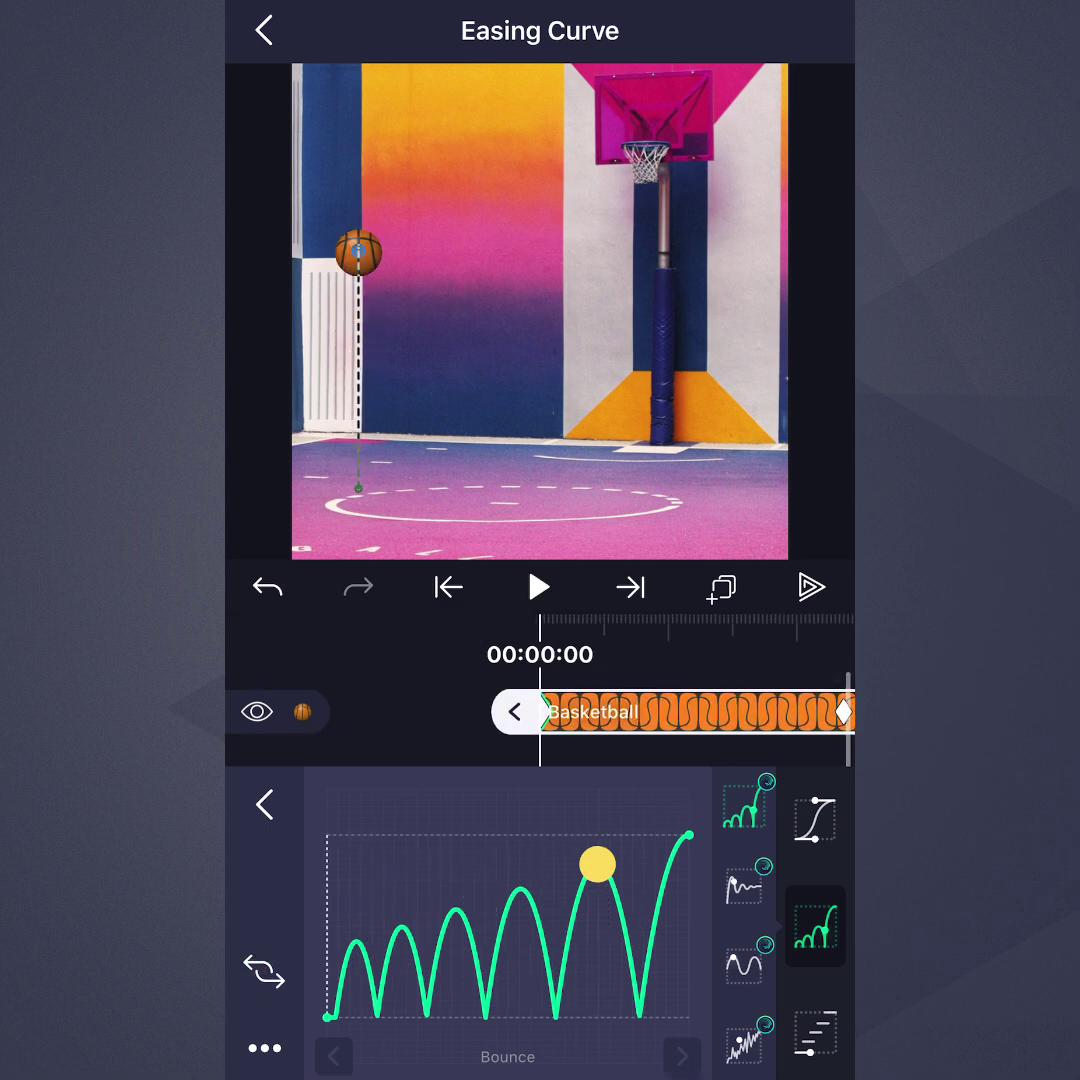
pyautogui.moveTo(597, 864); pyautogui.dragTo(419, 989)
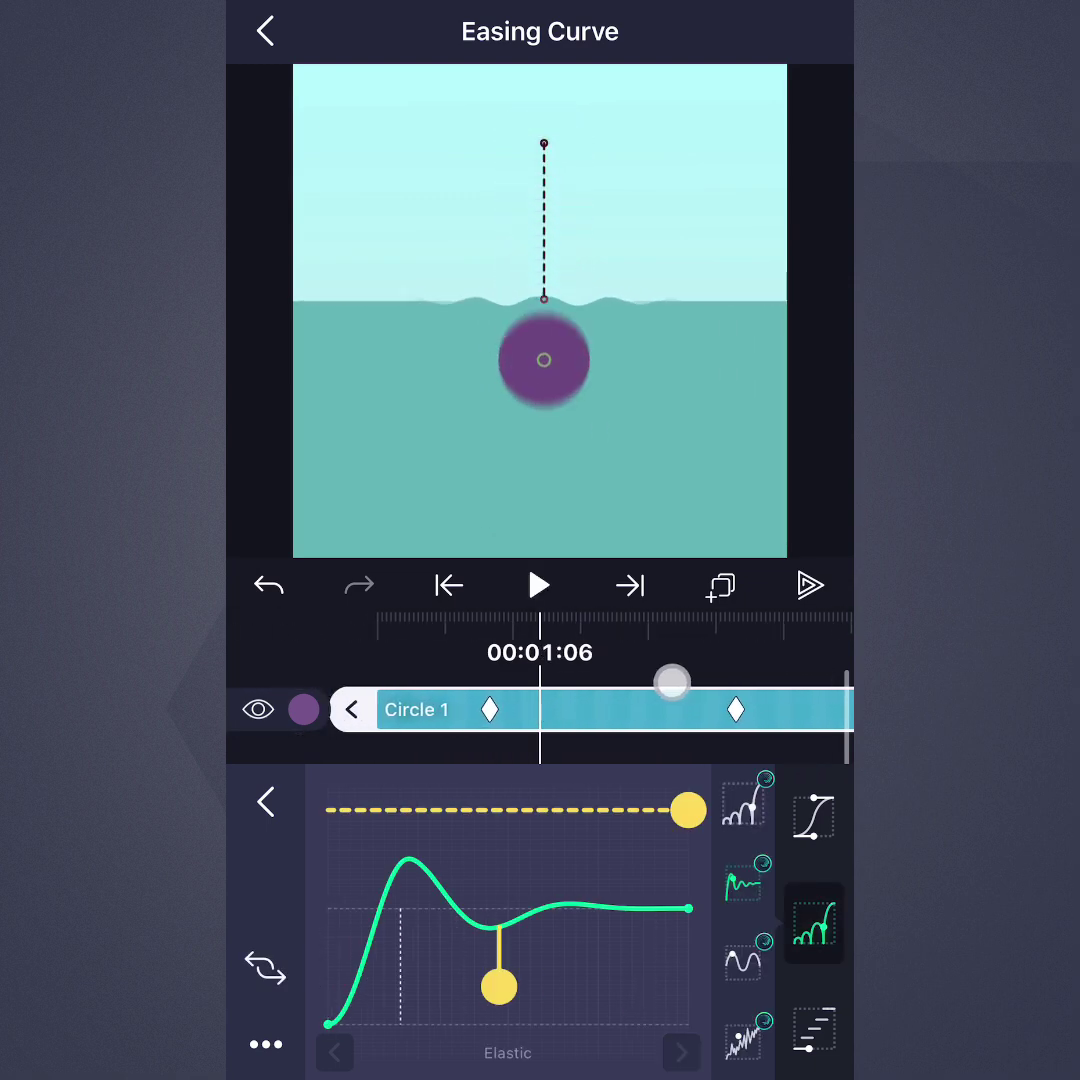
# Rewind, drag the frequency handle left for more oscillations and play the circle's elastic drop
pyautogui.moveTo(630, 686); pyautogui.dragTo(703, 686)
pyautogui.click(499, 987)
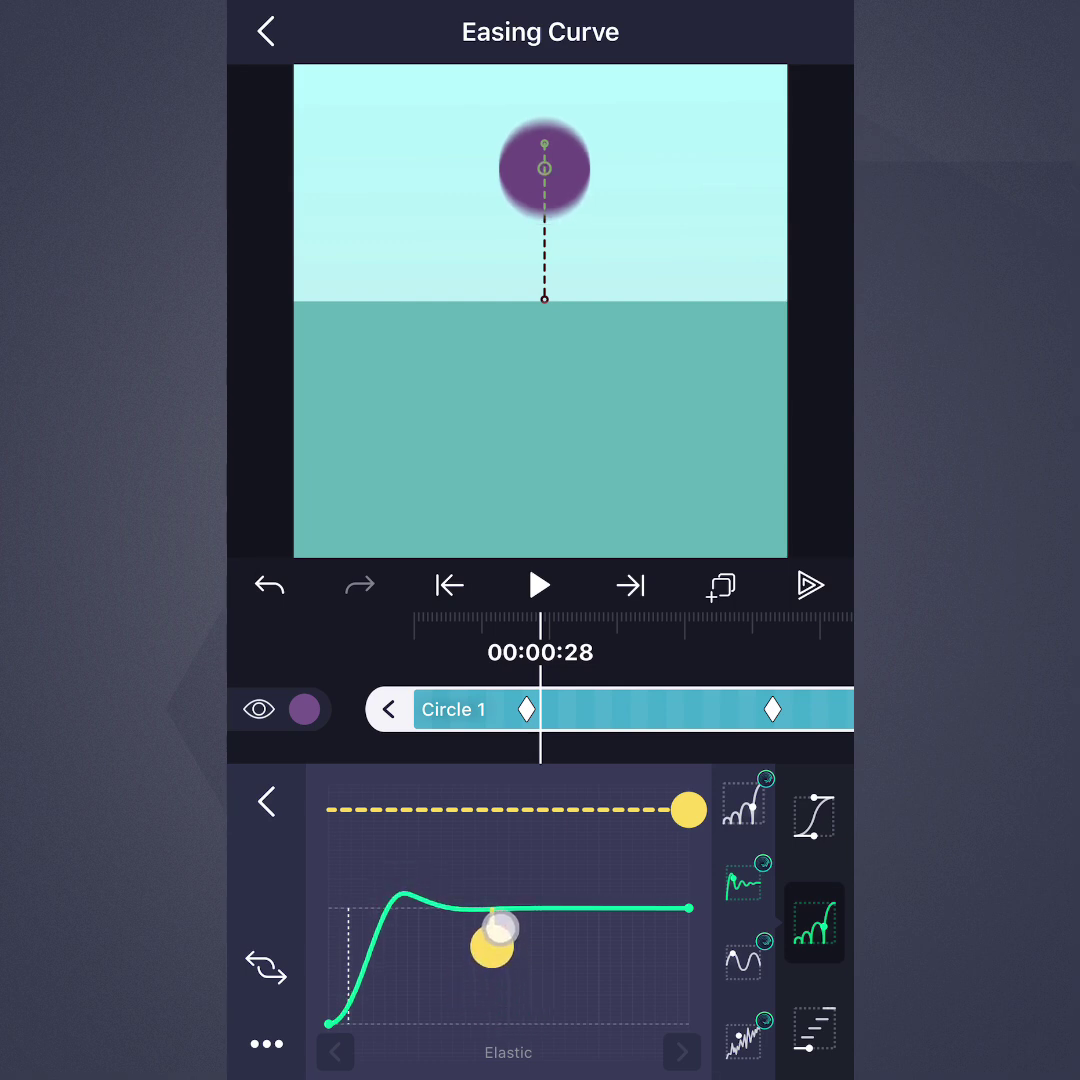
pyautogui.moveTo(497, 1022); pyautogui.dragTo(402, 1022)
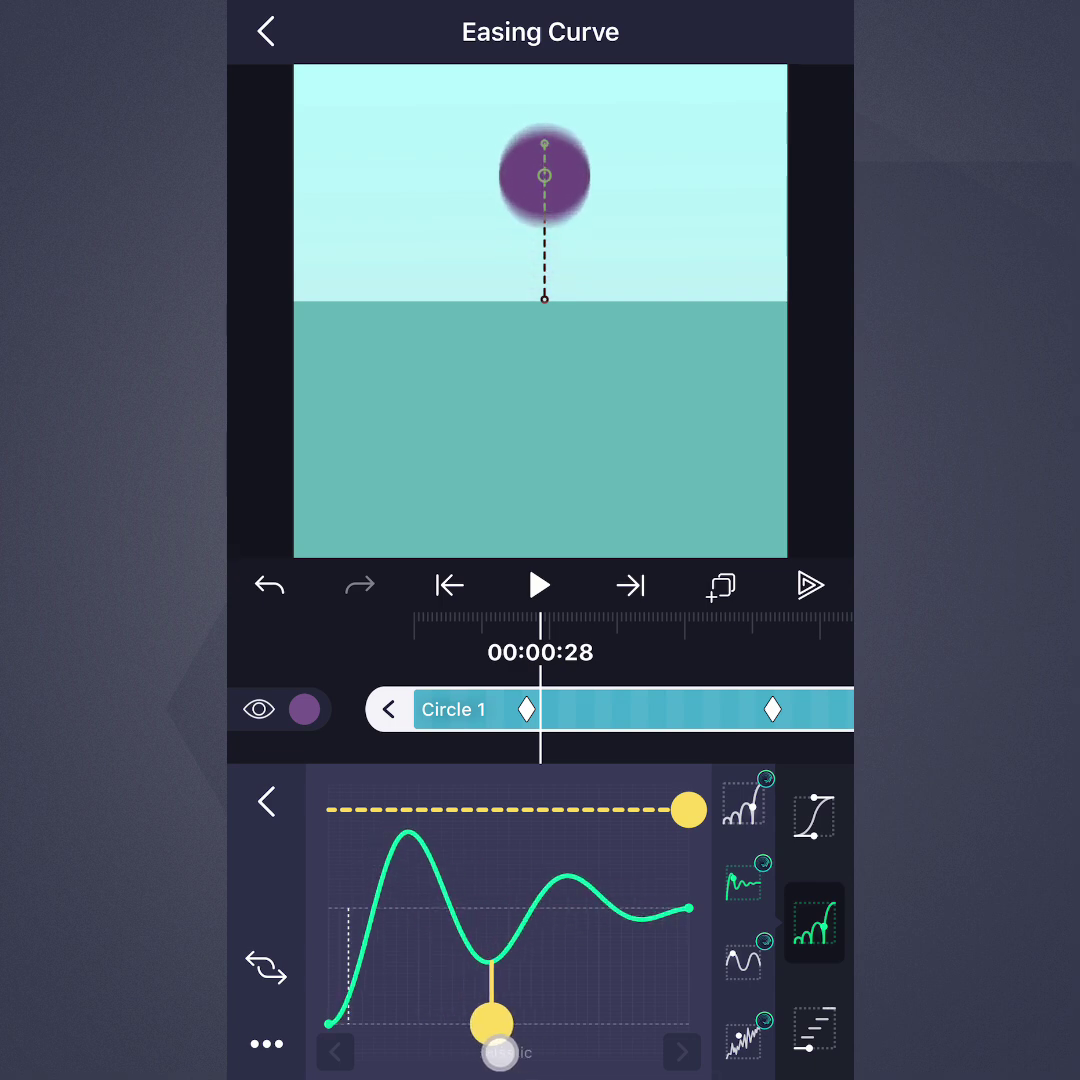
pyautogui.click(540, 586)
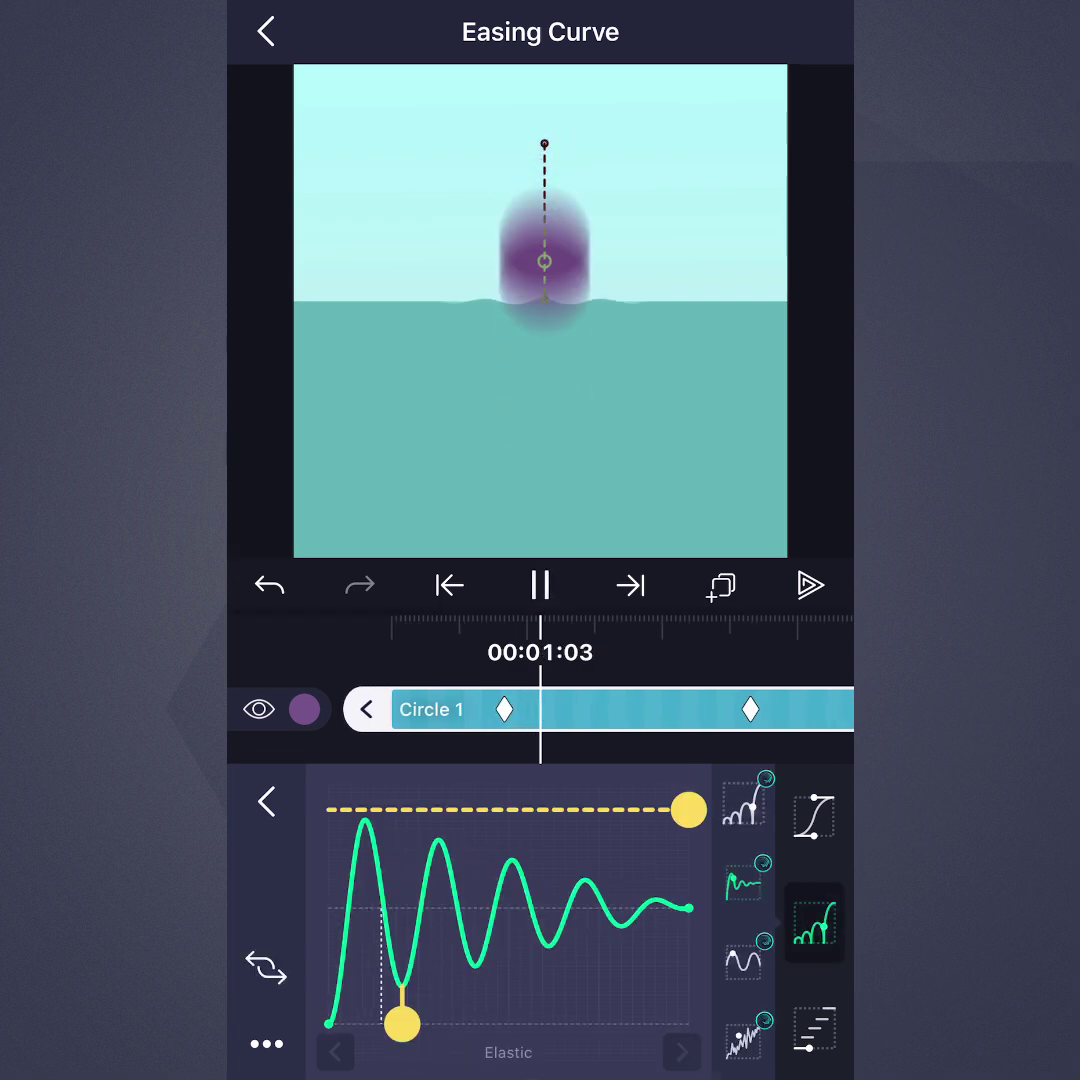
# Rewind again, lower the amplitude line for smaller peaks and replay the elastic animation
pyautogui.moveTo(600, 700); pyautogui.dragTo(820, 680)
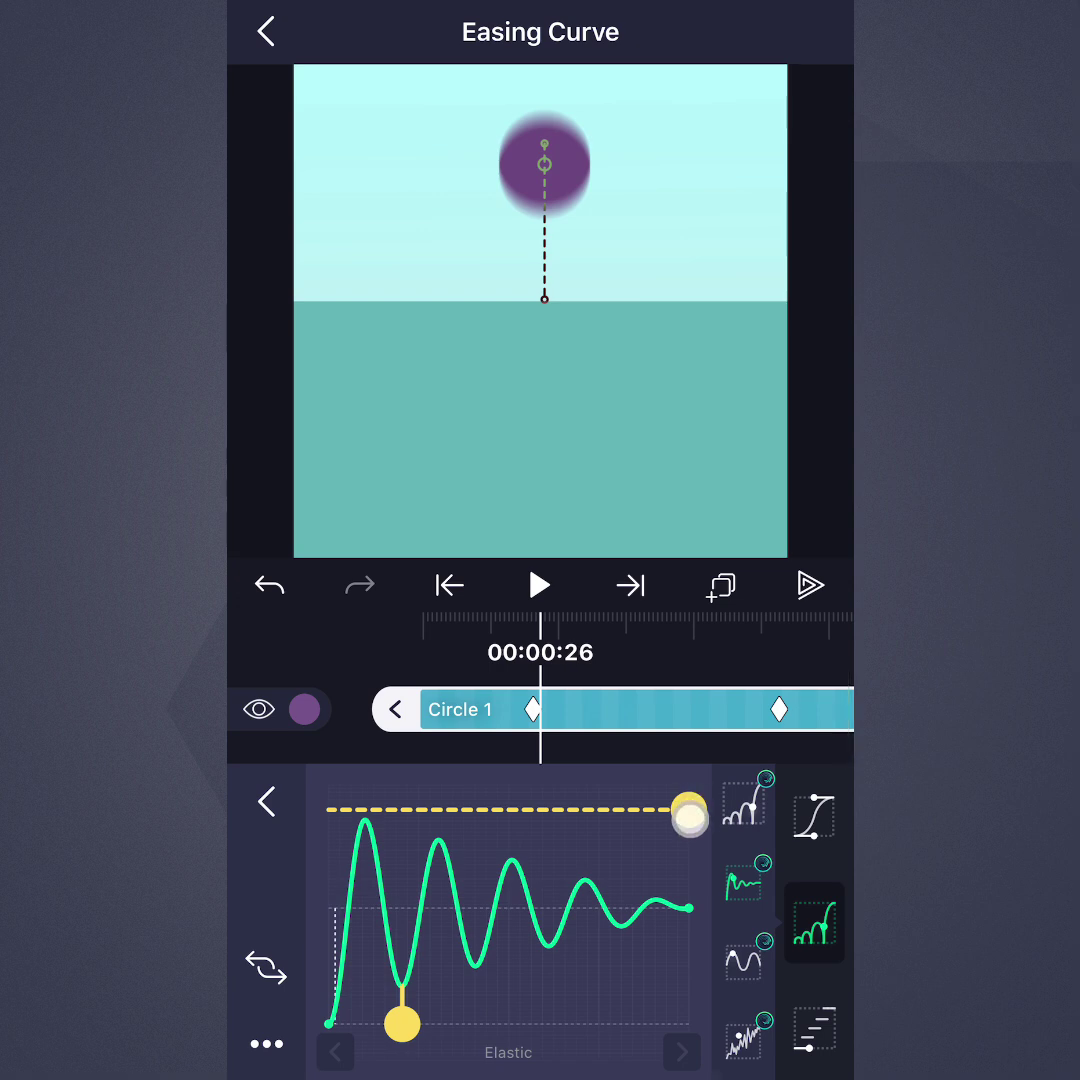
pyautogui.moveTo(689, 812); pyautogui.dragTo(689, 842)
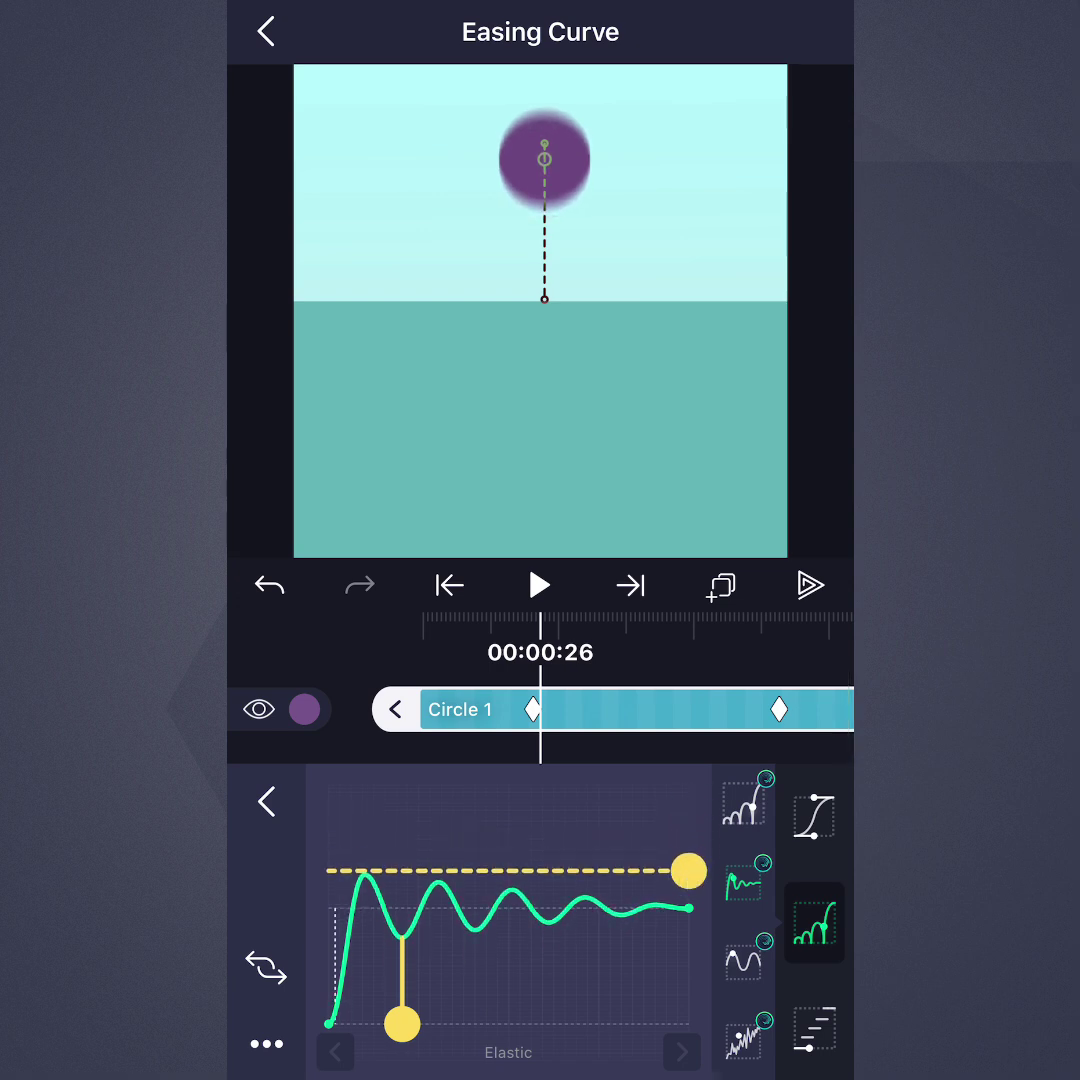
pyautogui.click(540, 586)
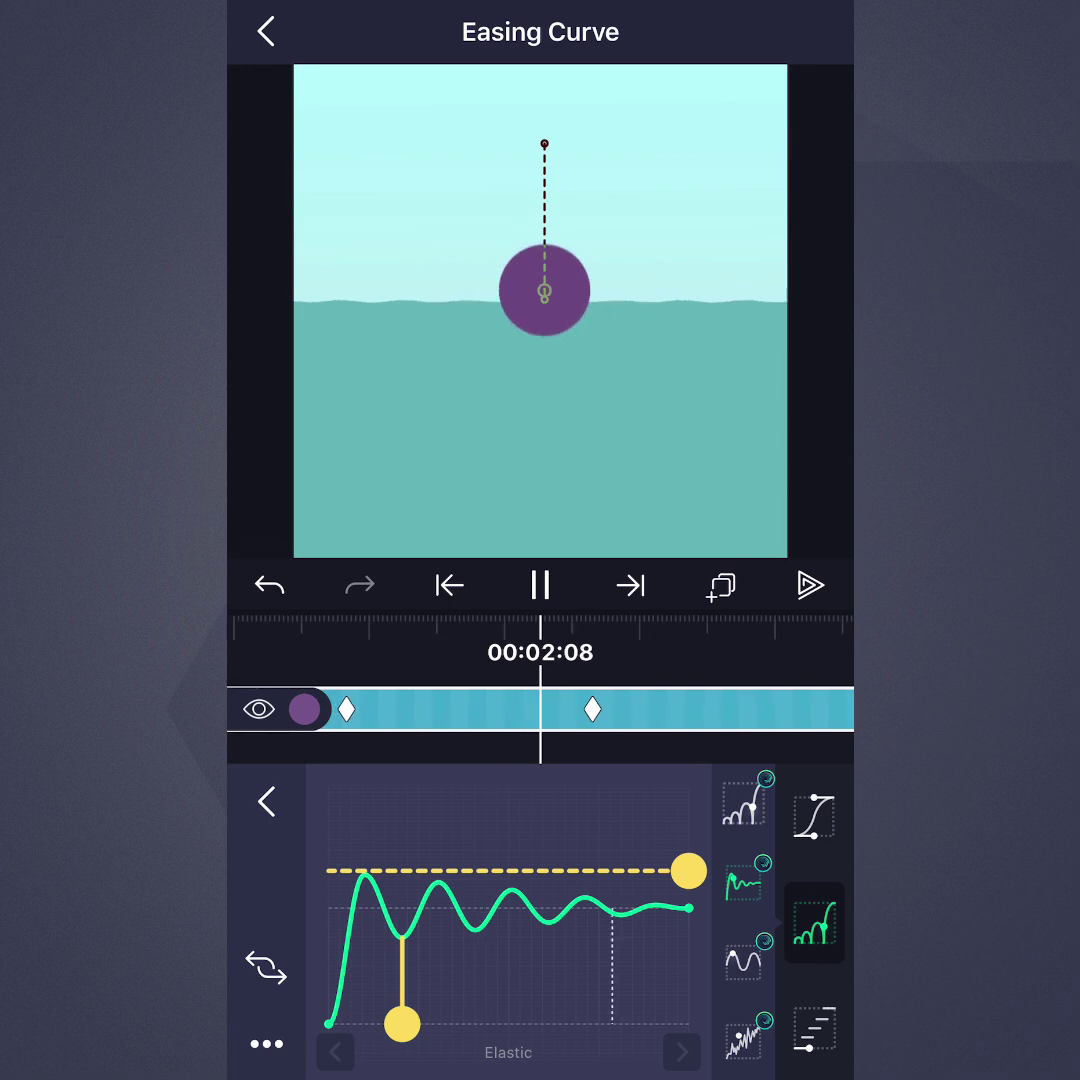
pyautogui.moveTo(670, 697); pyautogui.dragTo(705, 680)
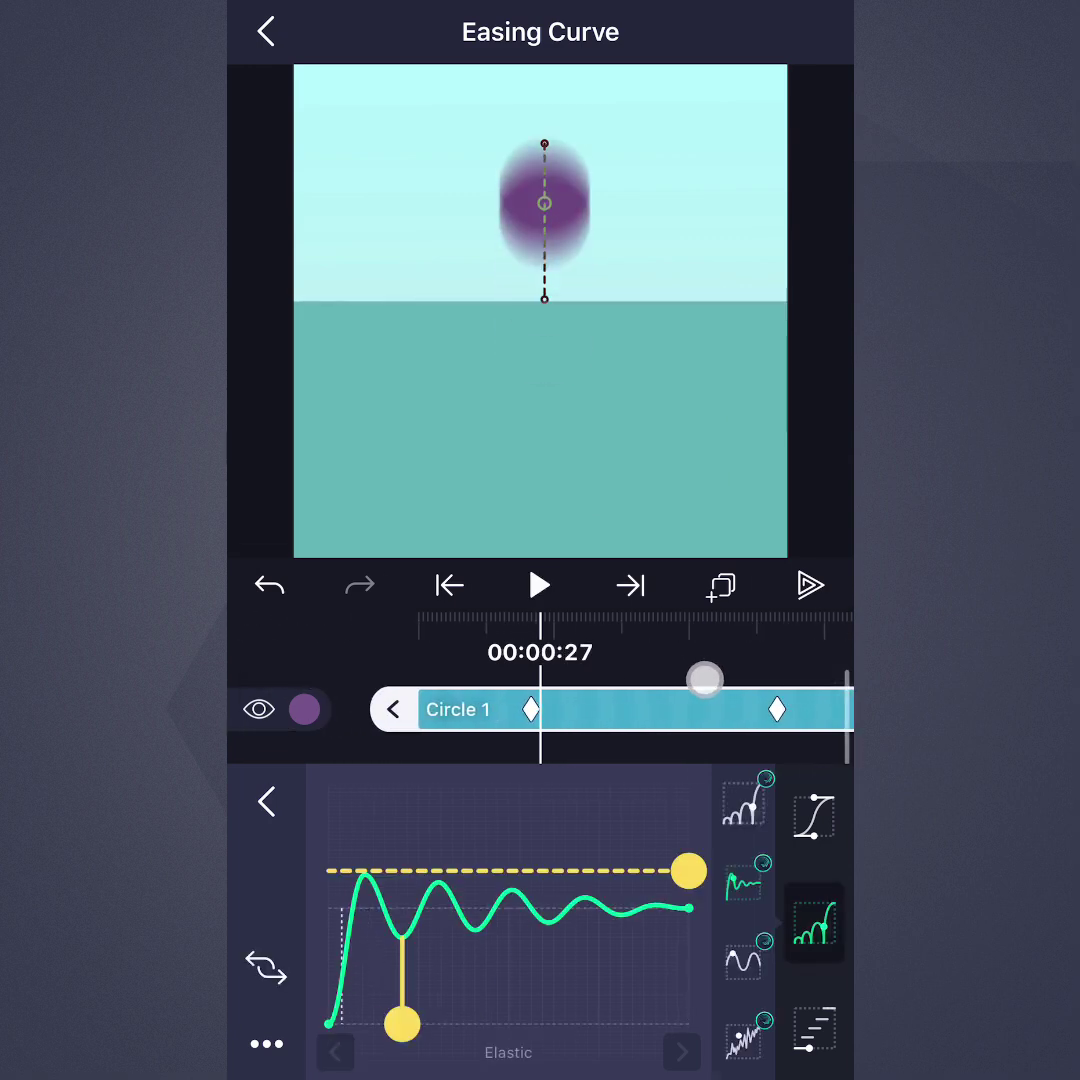
# Reverse the circle's Elastic easing to ease in, preview it, then stop and scrub back
pyautogui.click(265, 967)
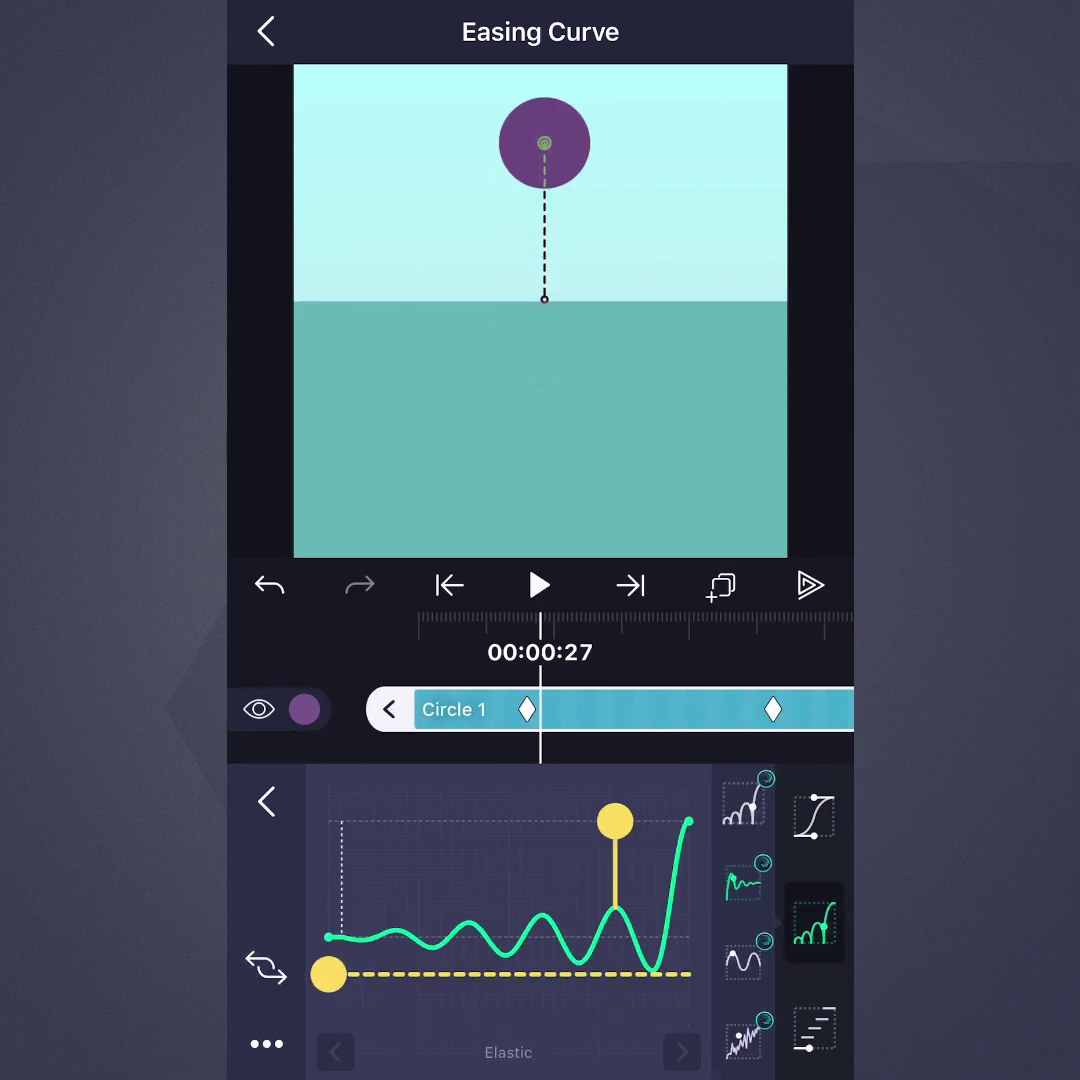
pyautogui.click(545, 586)
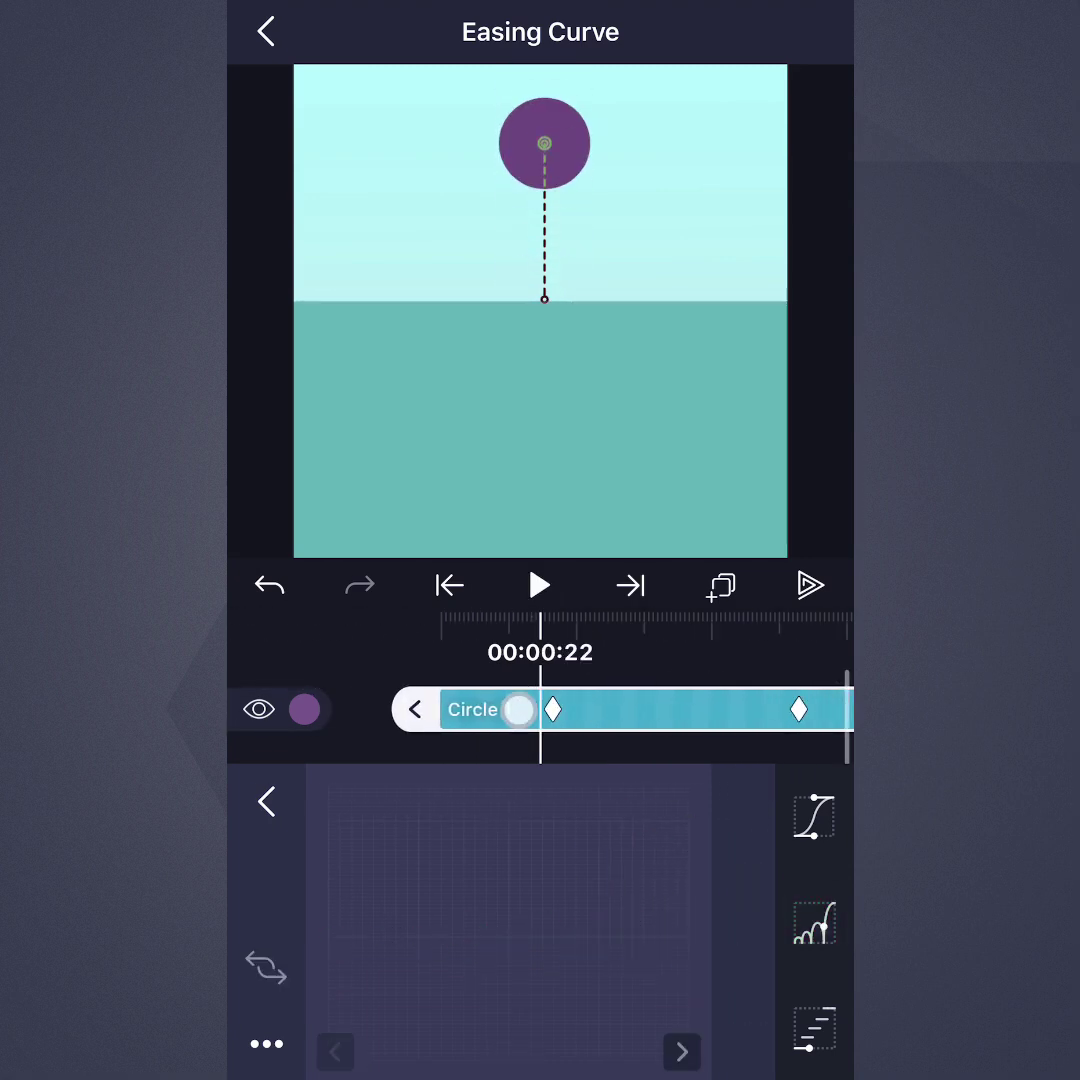
pyautogui.moveTo(519, 709); pyautogui.dragTo(503, 709)
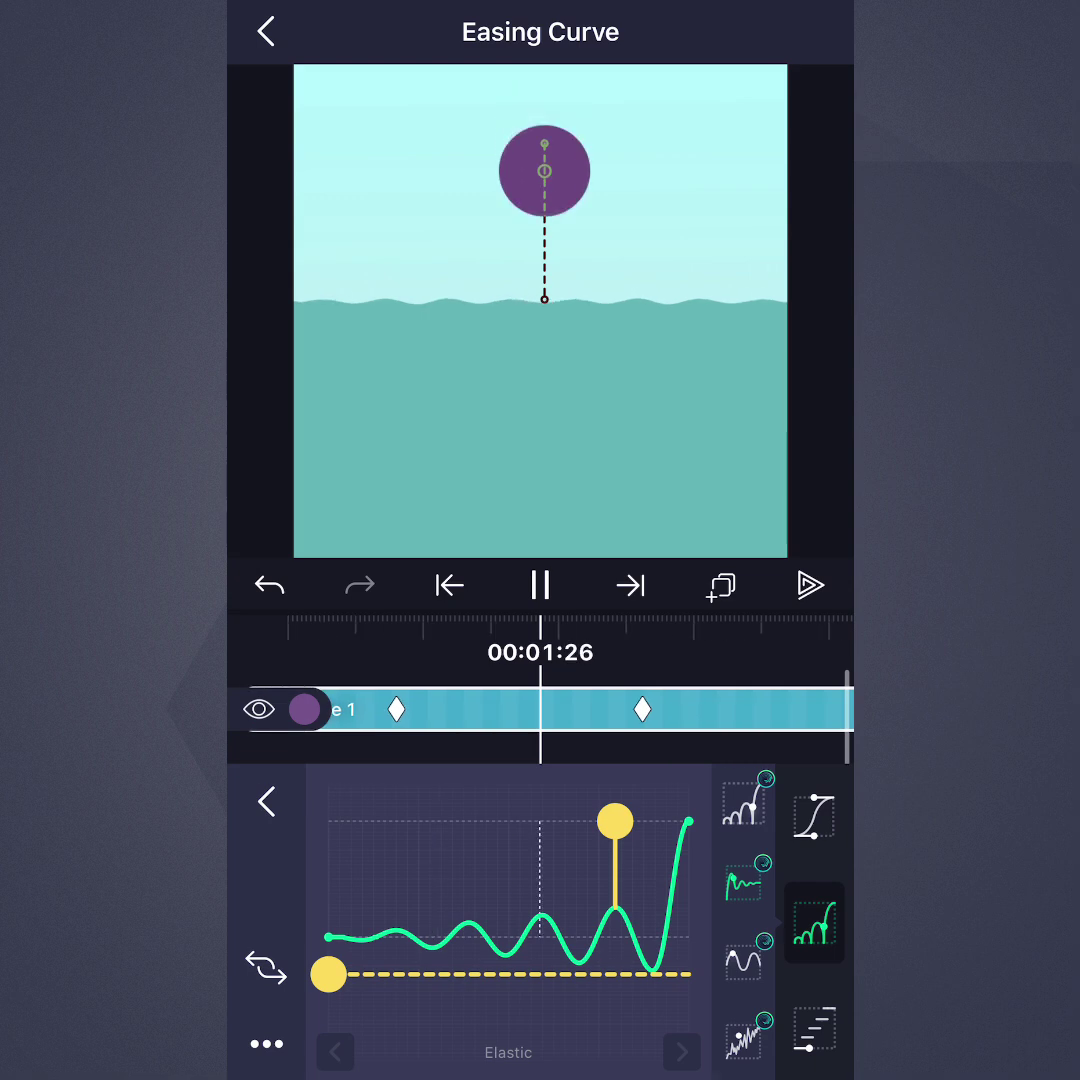
pyautogui.click(732, 708)
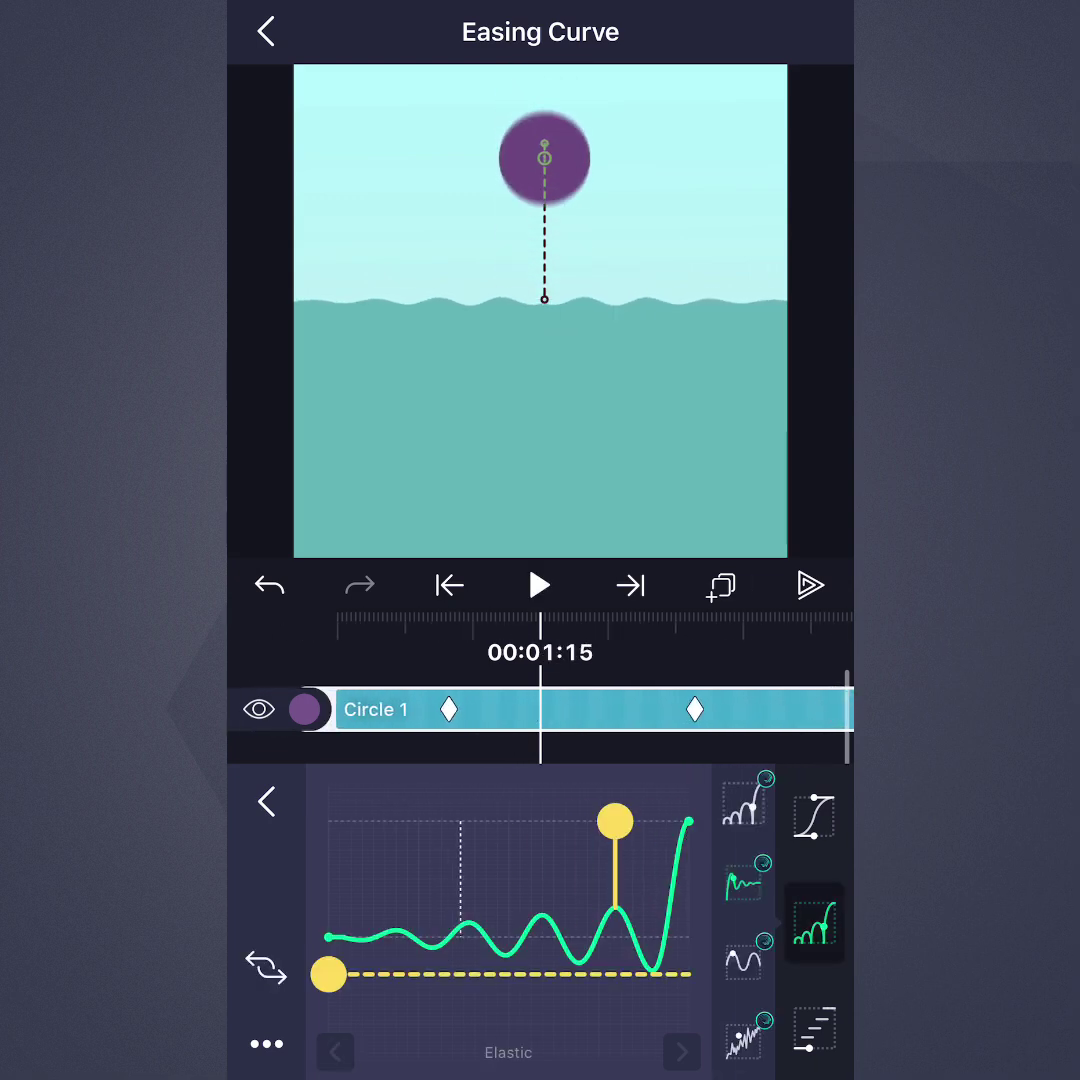
pyautogui.moveTo(640, 690); pyautogui.dragTo(700, 688)
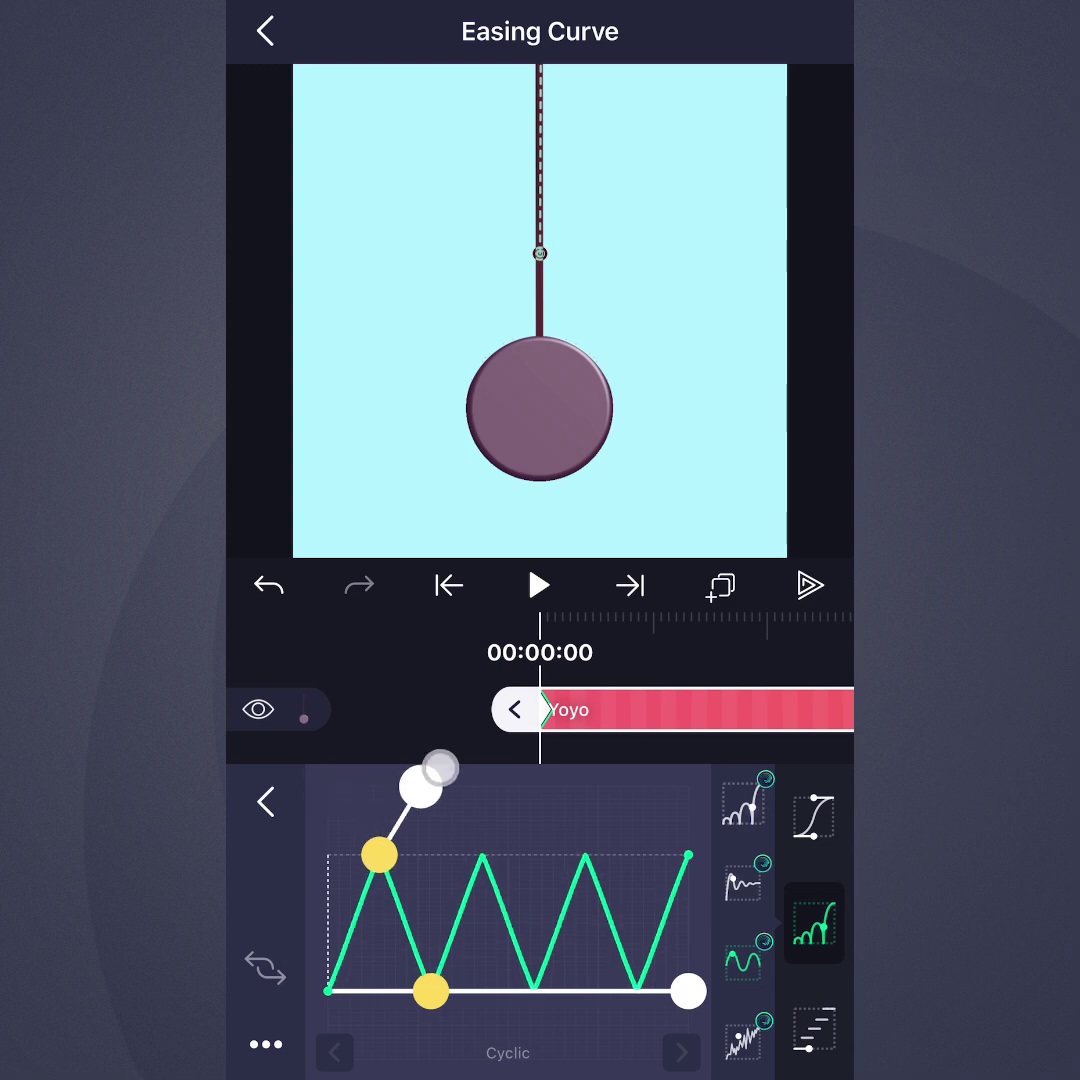
# Preview the pendulum swinging repeatedly, including with the triangle wave shape
pyautogui.click(539, 586)
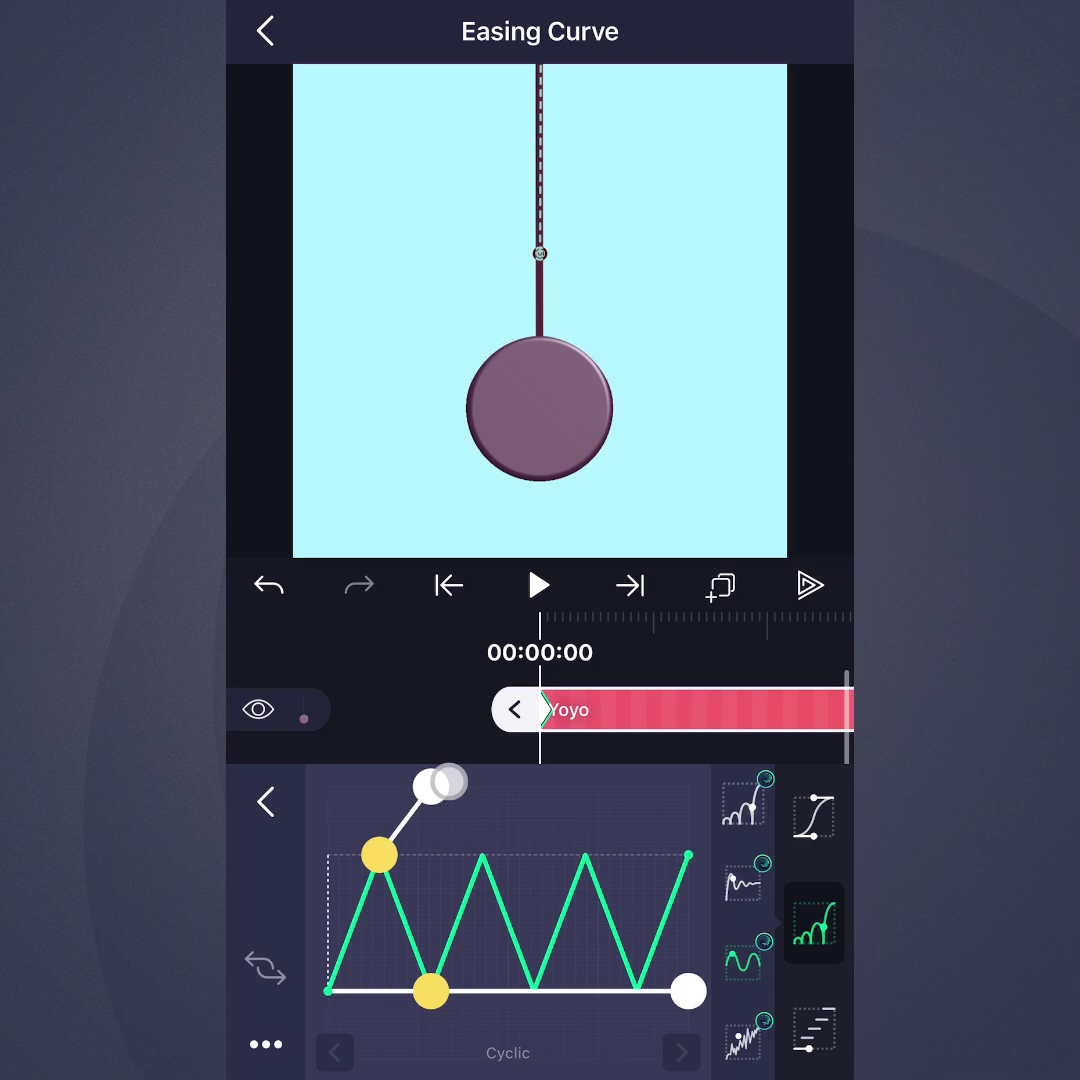
pyautogui.click(549, 580)
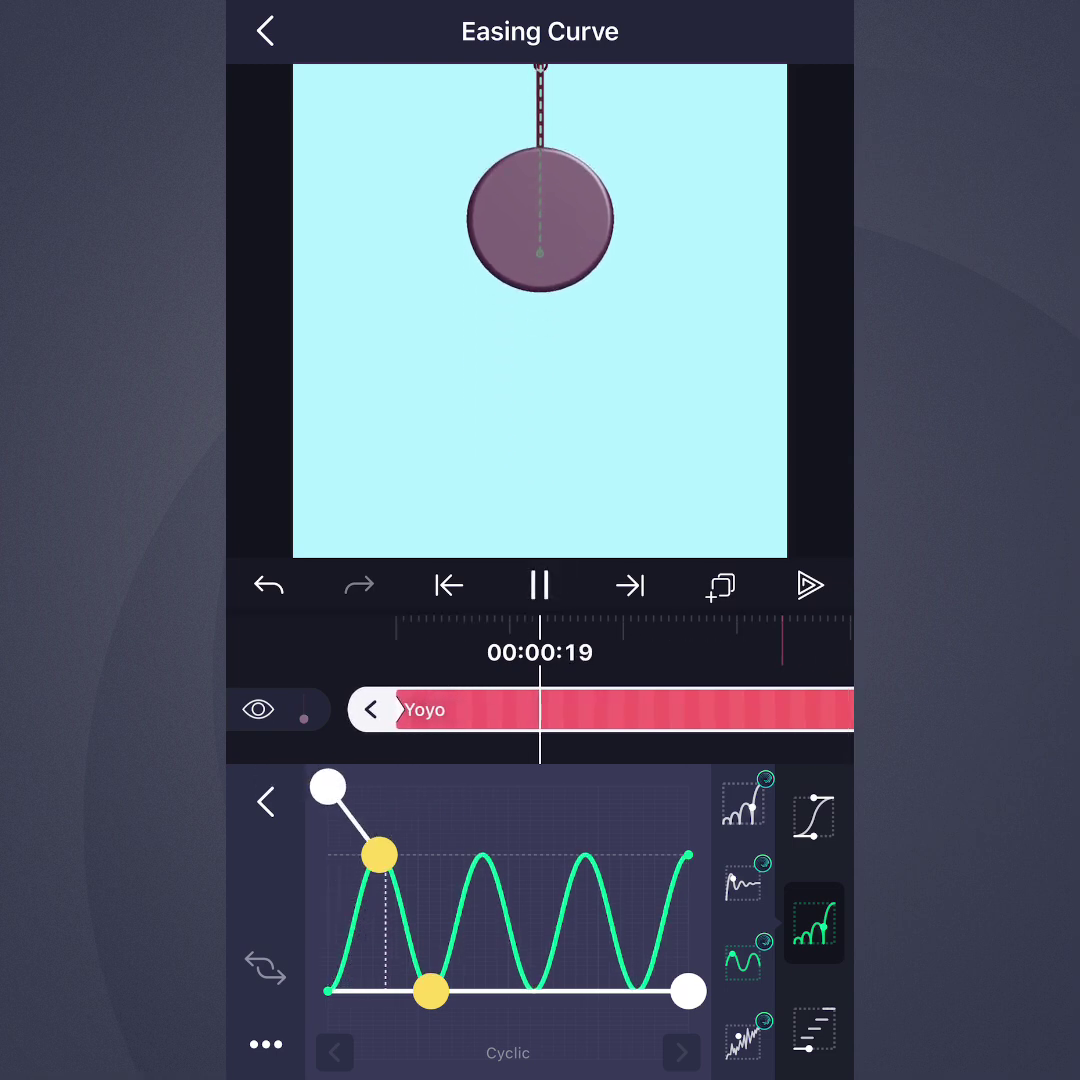
pyautogui.click(636, 710)
pyautogui.click(547, 690)
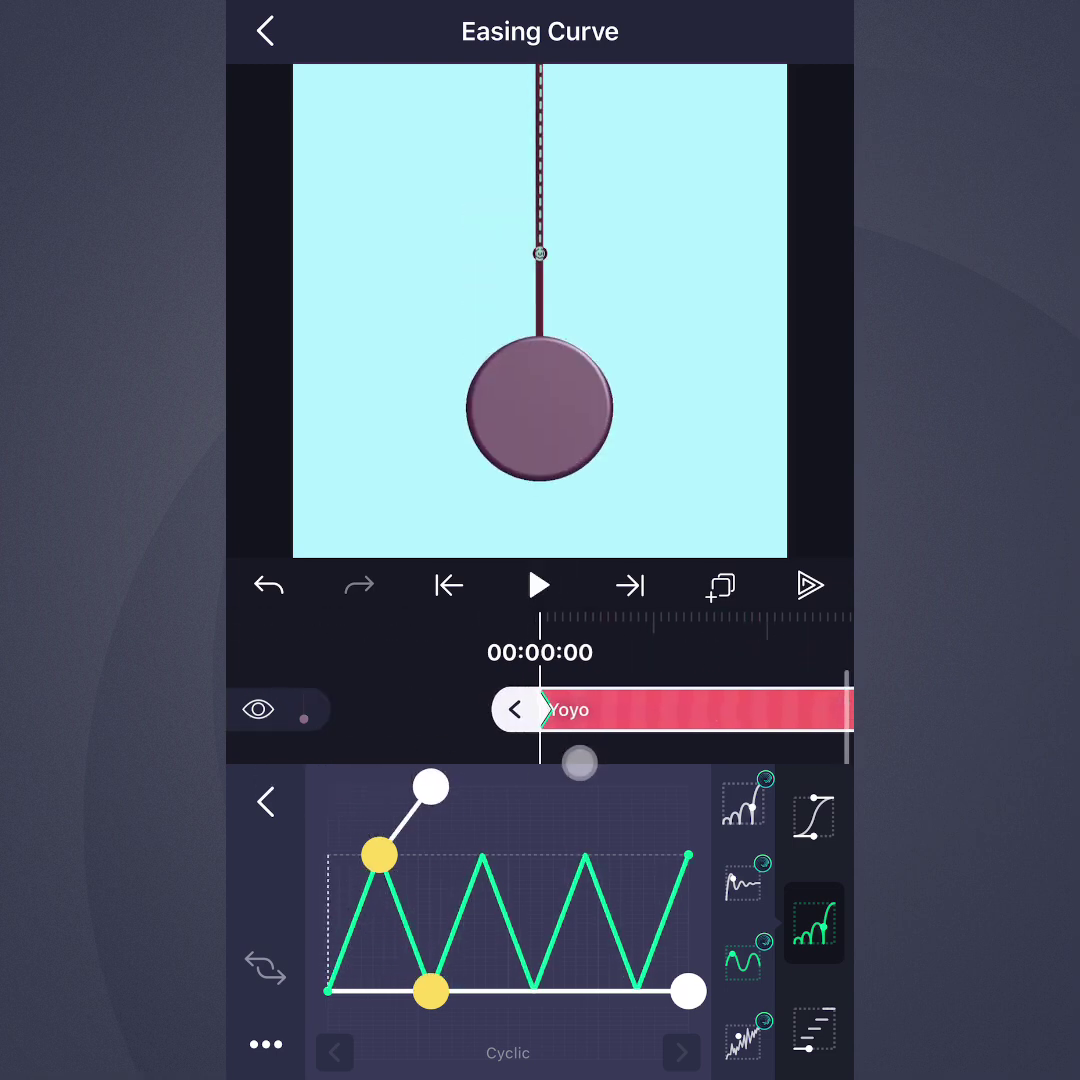
pyautogui.click(540, 586)
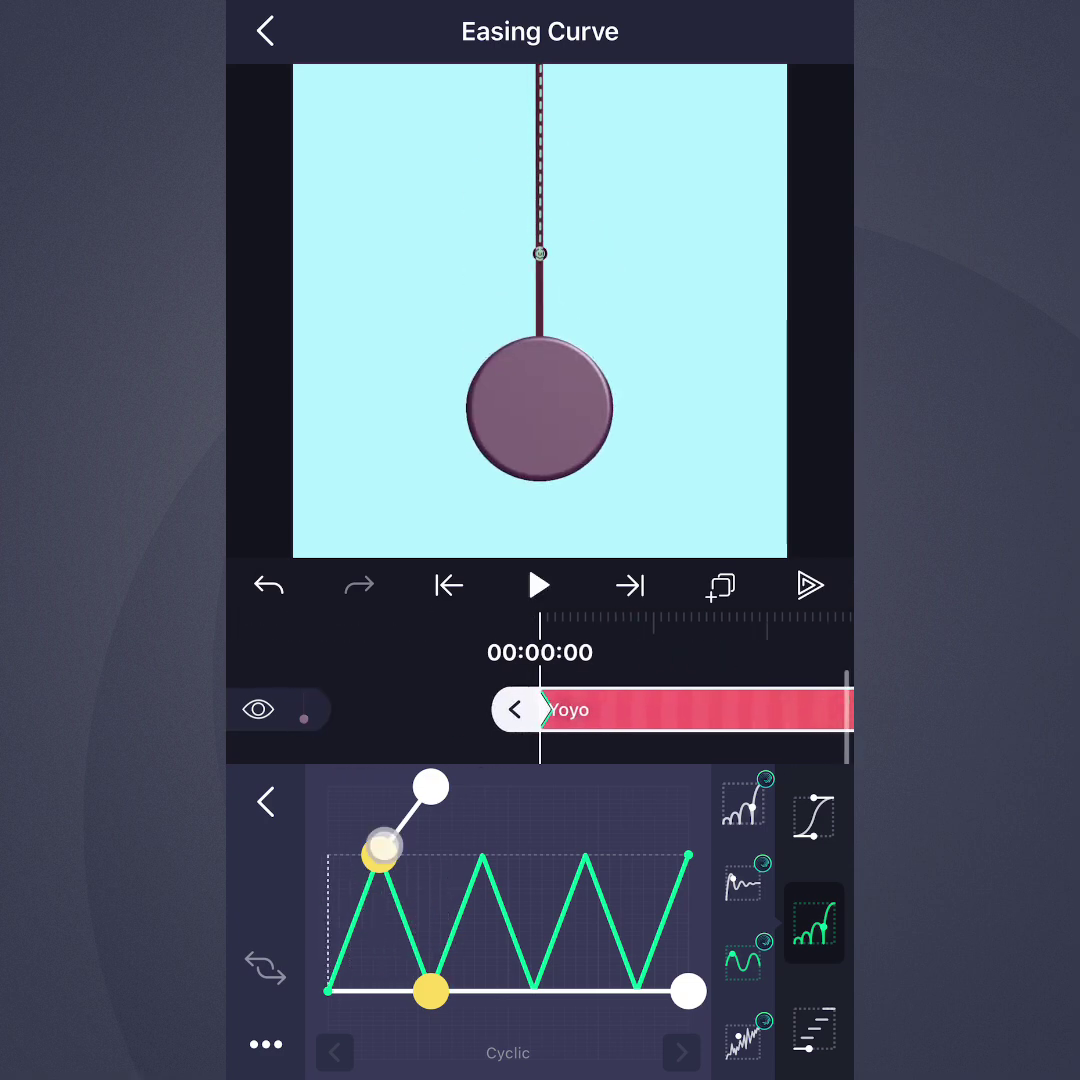
# Turn the Cyclic curve into a sawtooth, preview it, flip the sawtooth direction and preview again
pyautogui.moveTo(382, 850); pyautogui.dragTo(278, 843)
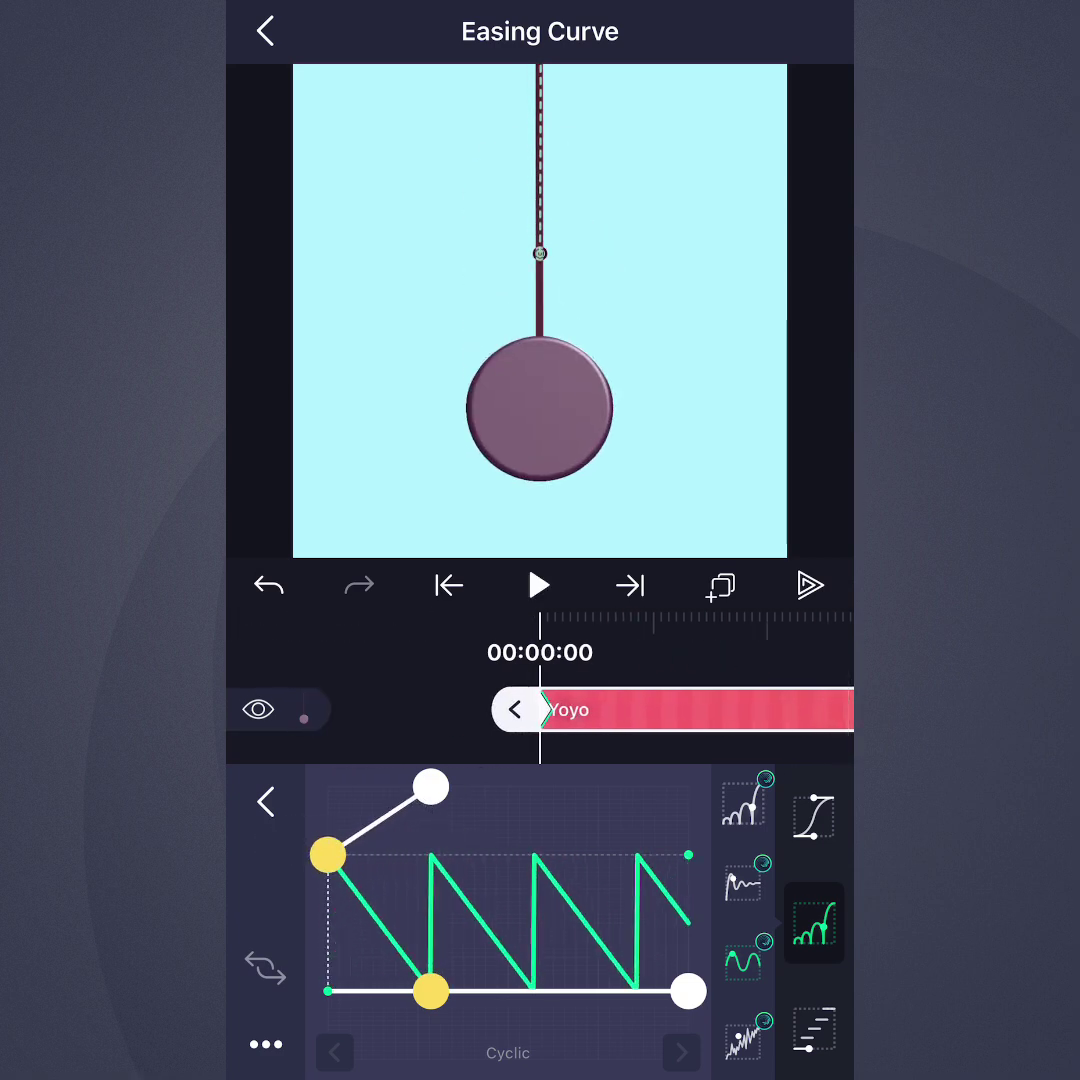
pyautogui.click(539, 586)
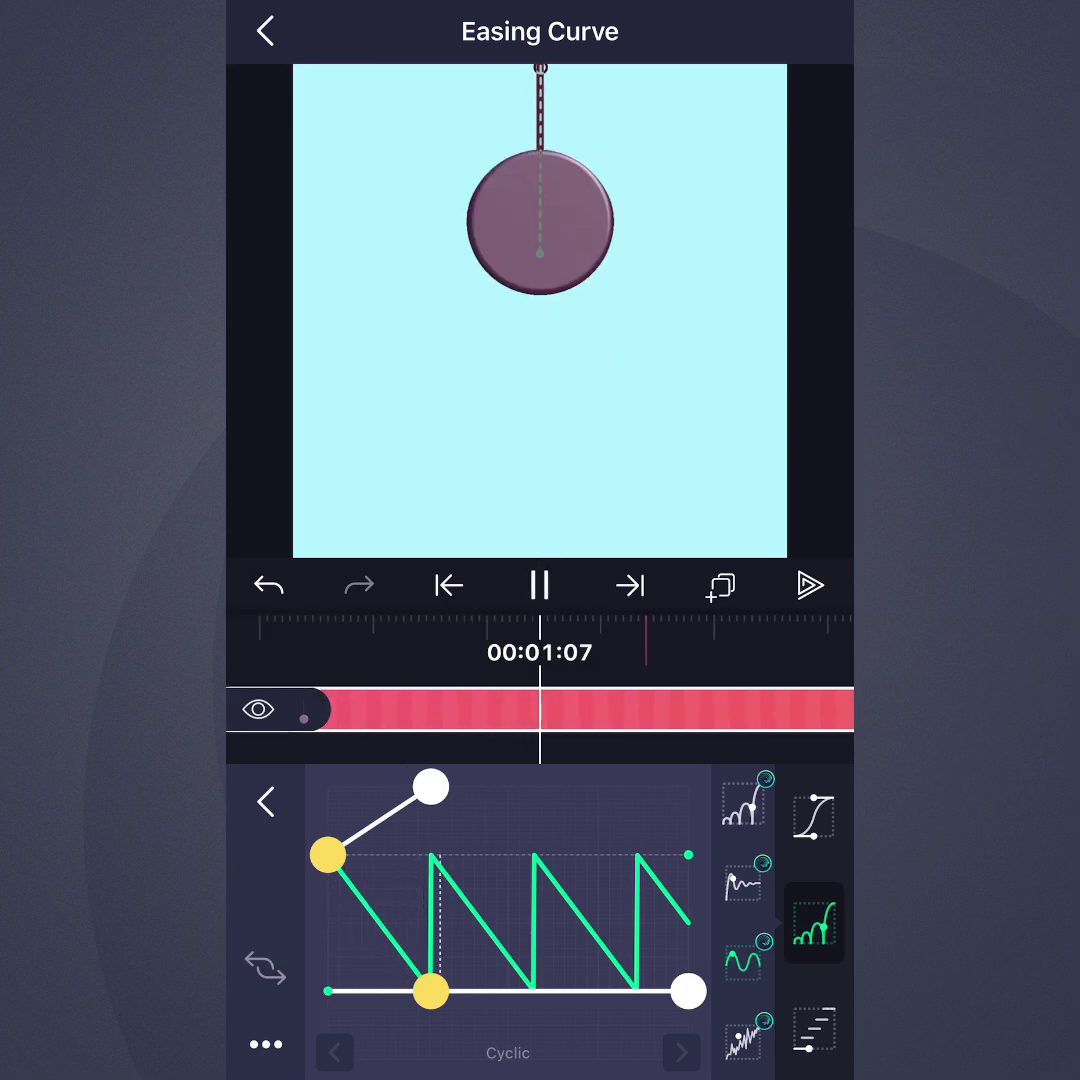
pyautogui.click(539, 586)
pyautogui.moveTo(328, 855); pyautogui.dragTo(462, 857)
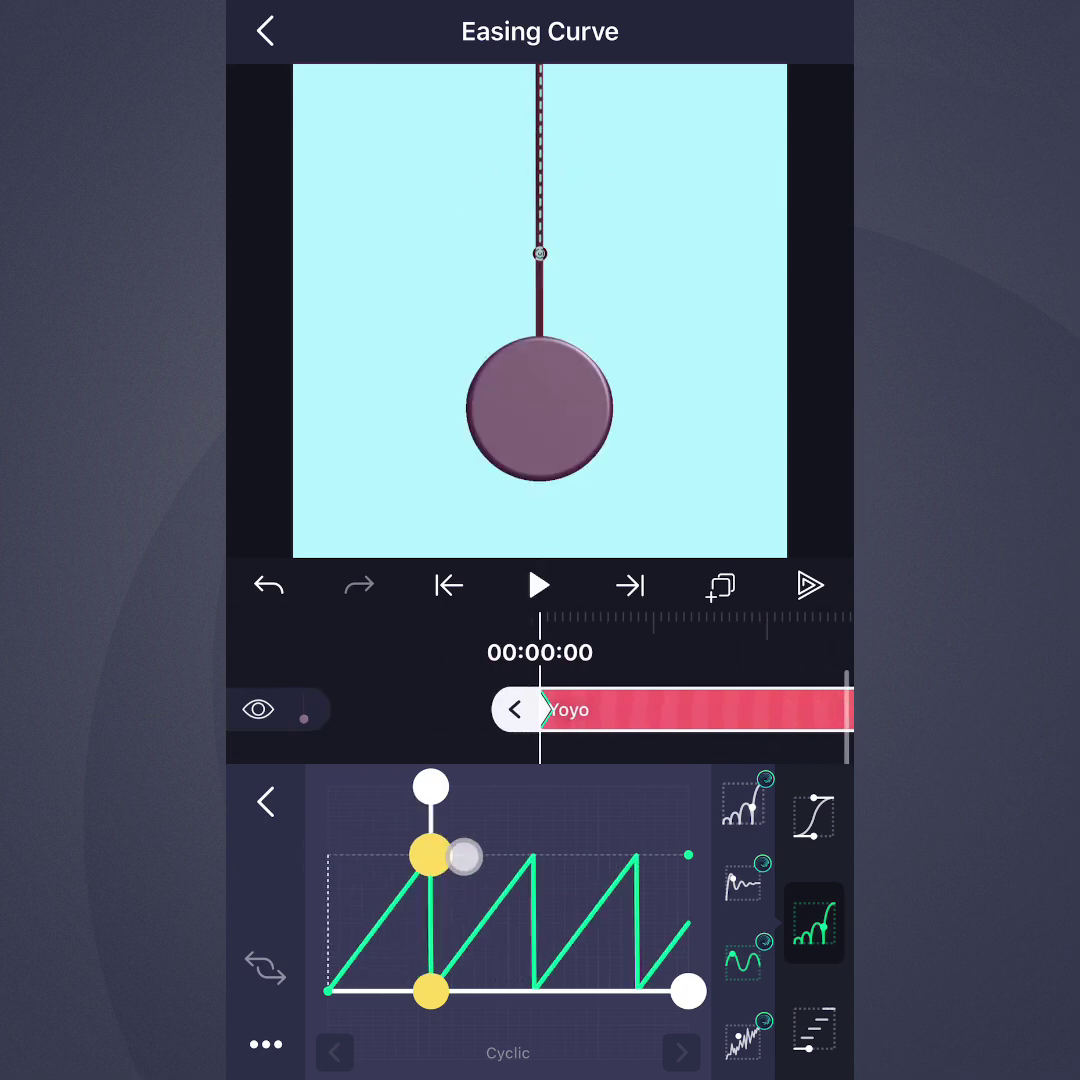
pyautogui.click(539, 586)
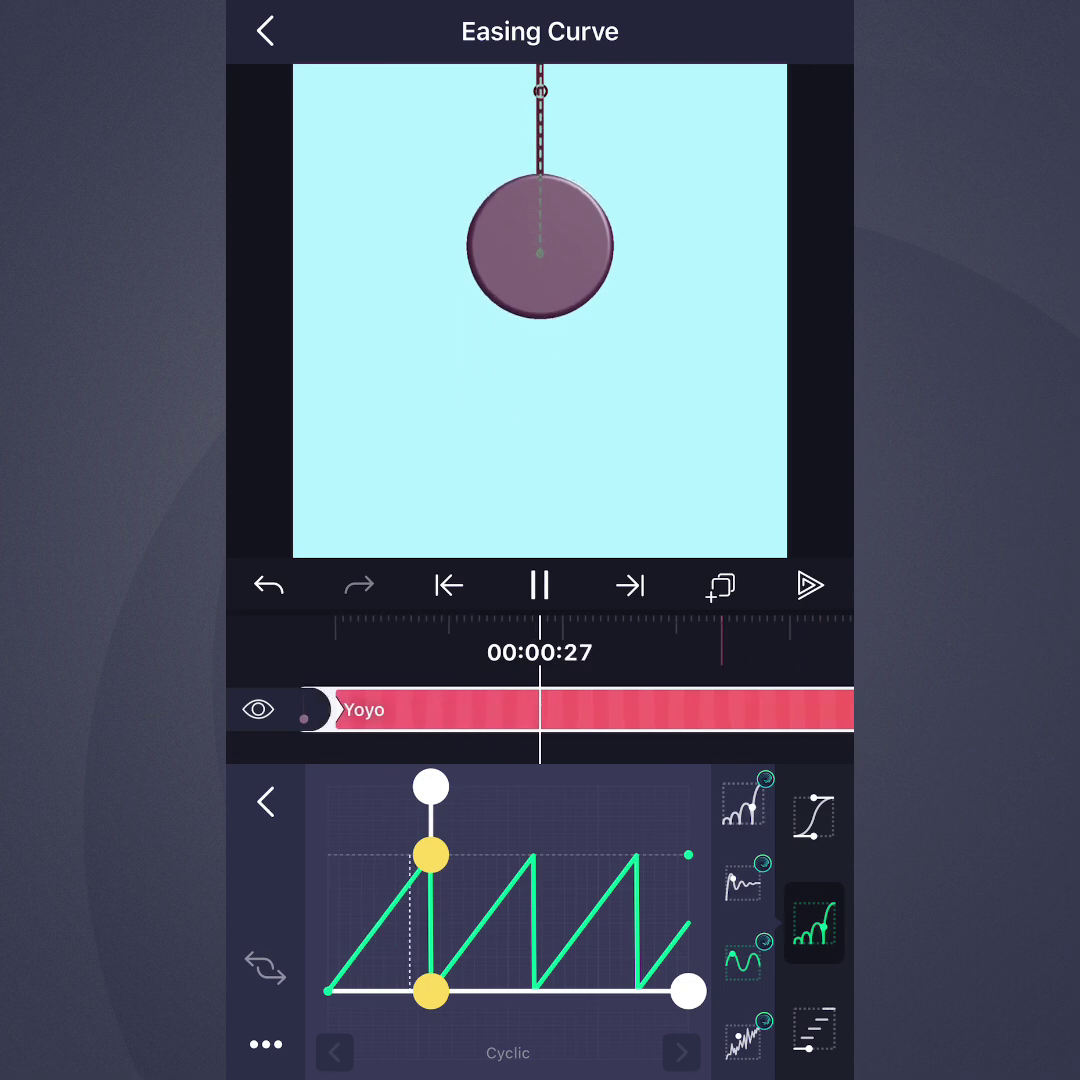
pyautogui.click(539, 586)
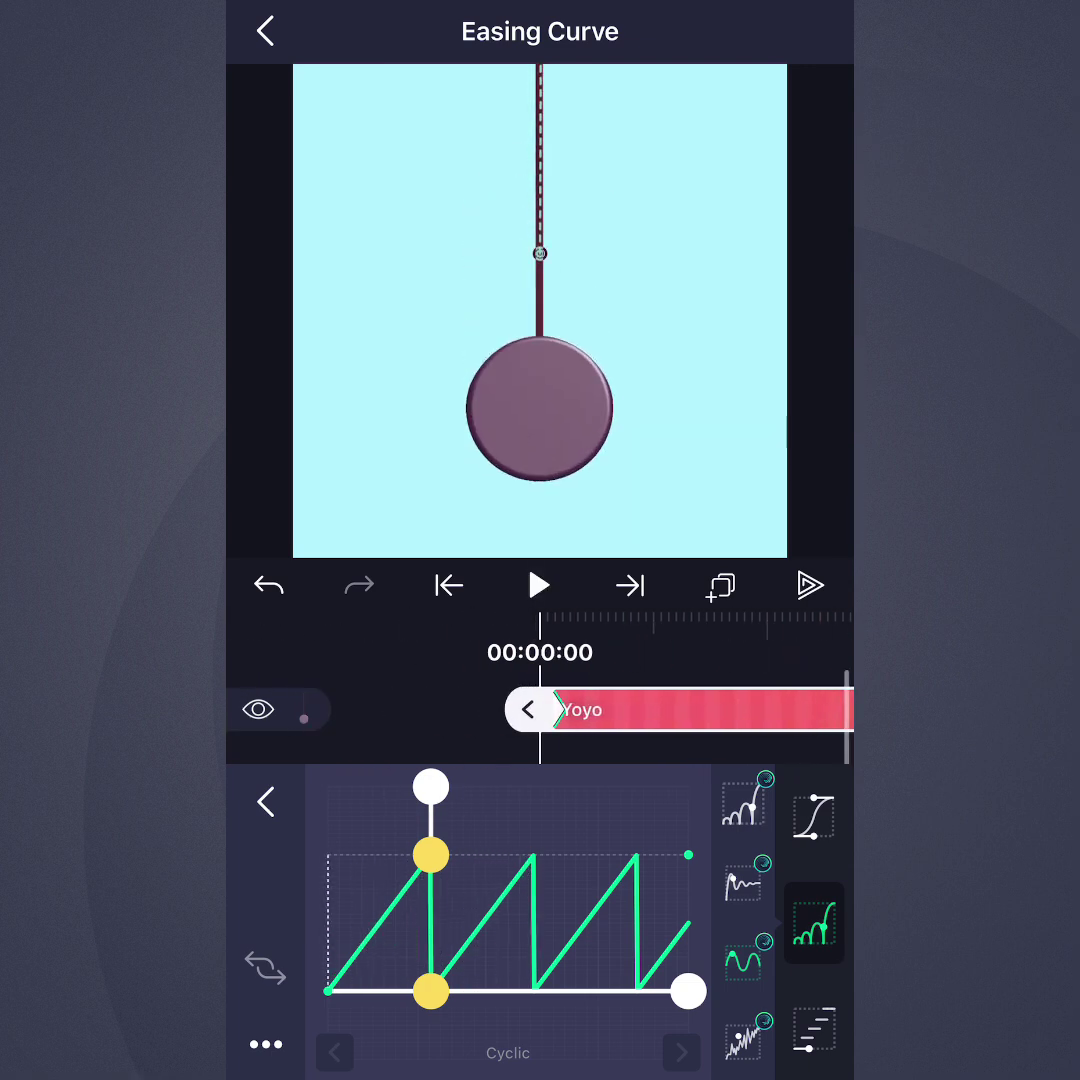
# Restore the triangle, smooth into faster sine swings with a rising low point, and preview the damped motion
pyautogui.moveTo(430, 855); pyautogui.dragTo(348, 855)
pyautogui.moveTo(378, 790); pyautogui.dragTo(328, 788)
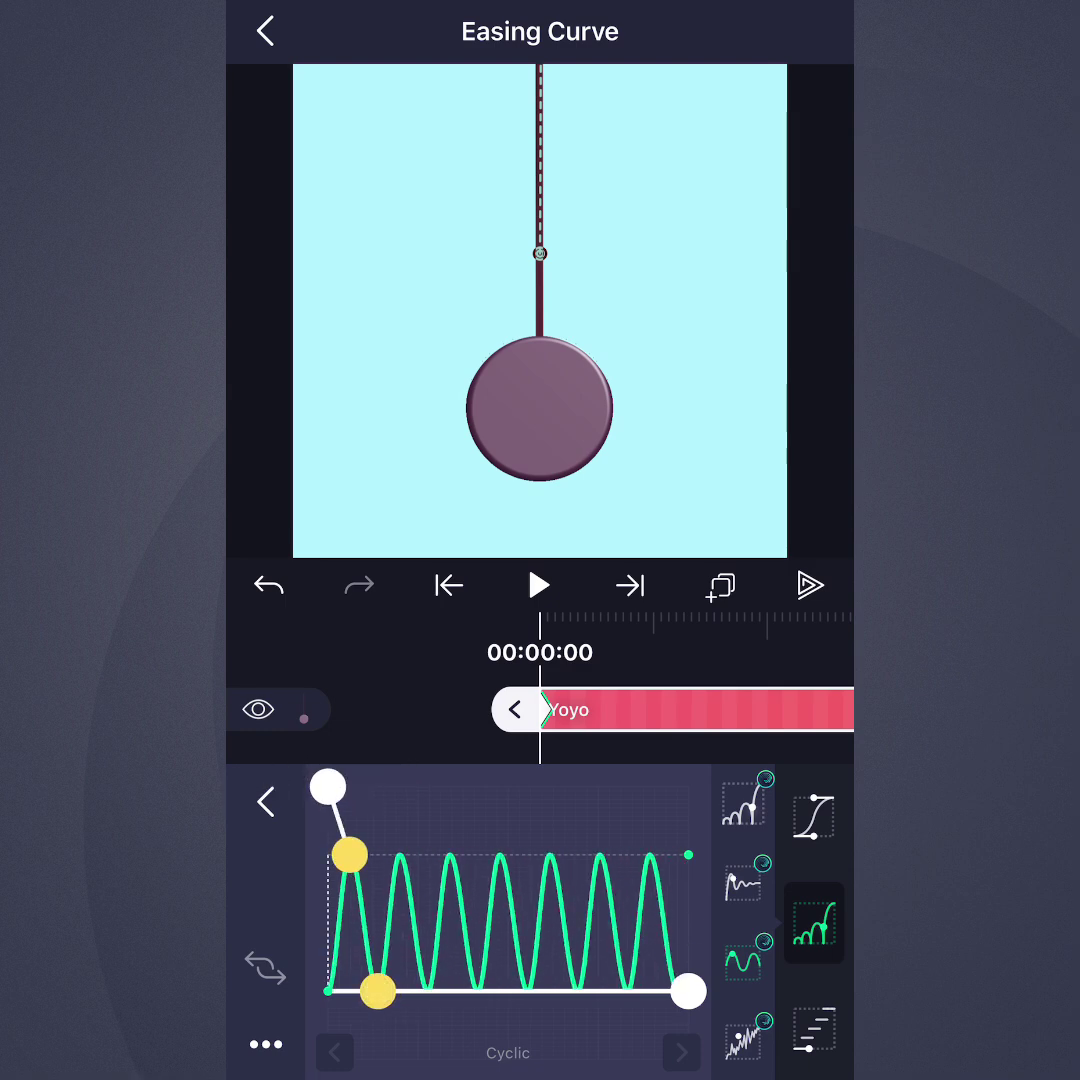
pyautogui.moveTo(690, 978); pyautogui.dragTo(690, 900)
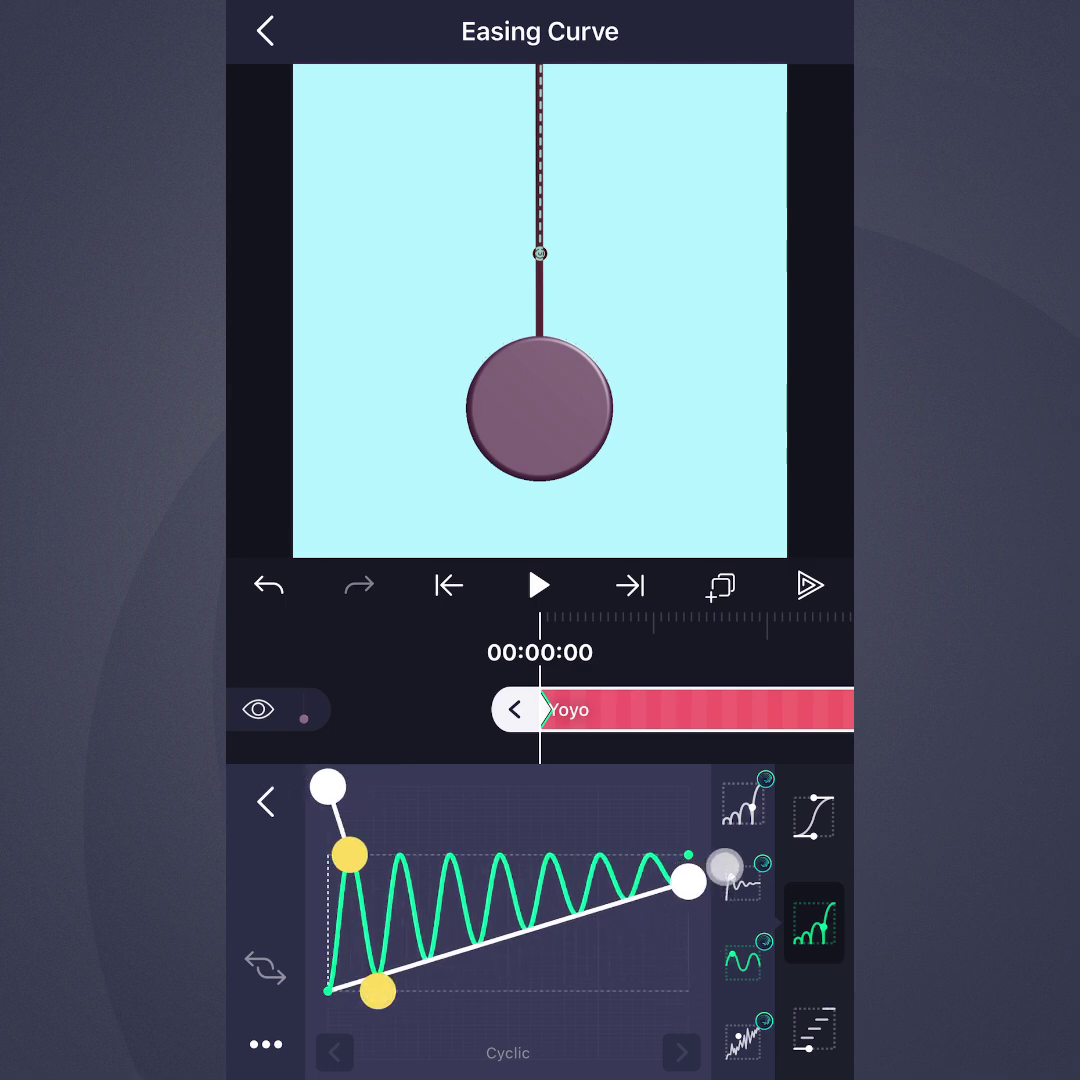
pyautogui.click(539, 585)
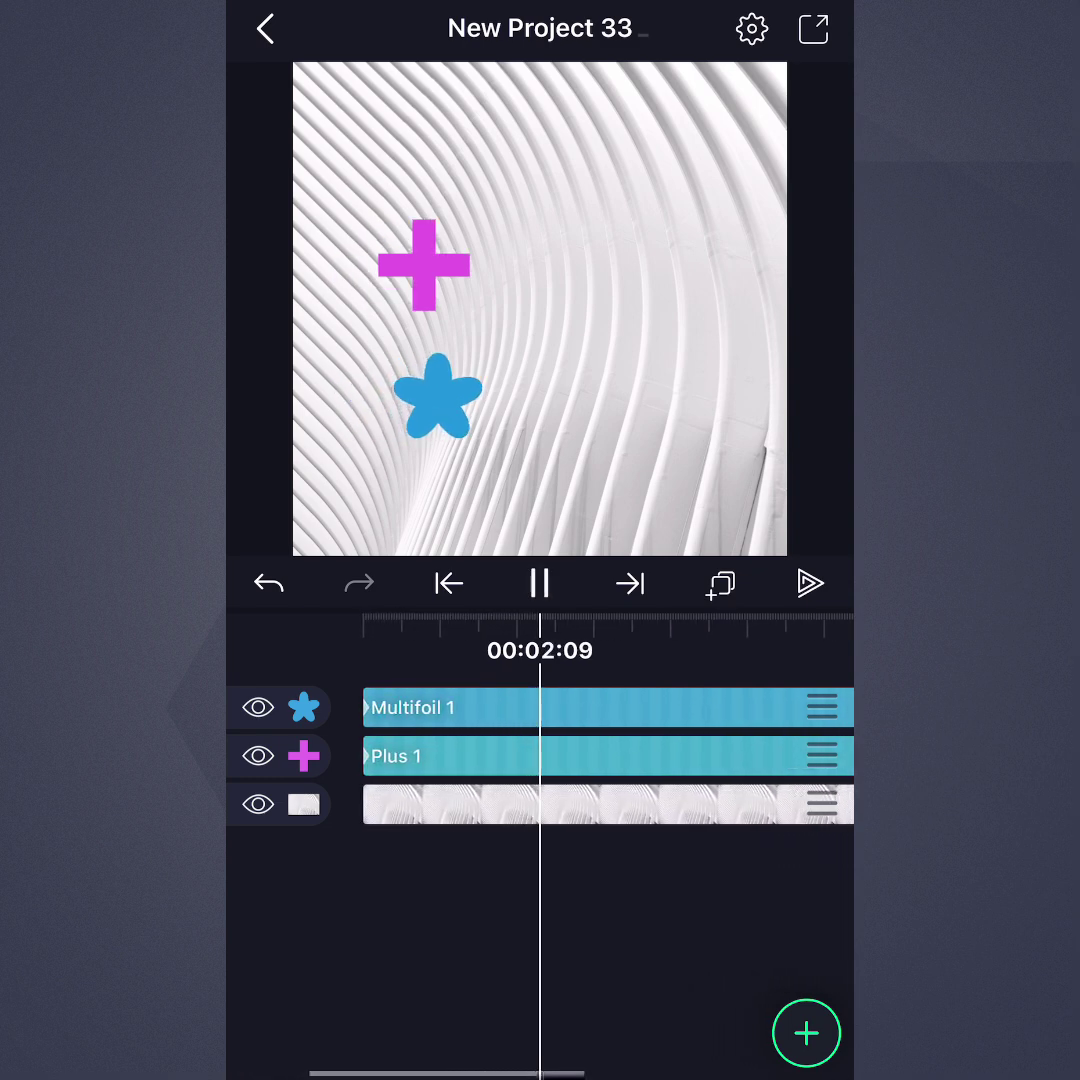
# Pause playback, select the Plus 1 layer and open its Move & Transform easing curve
pyautogui.click(655, 912)
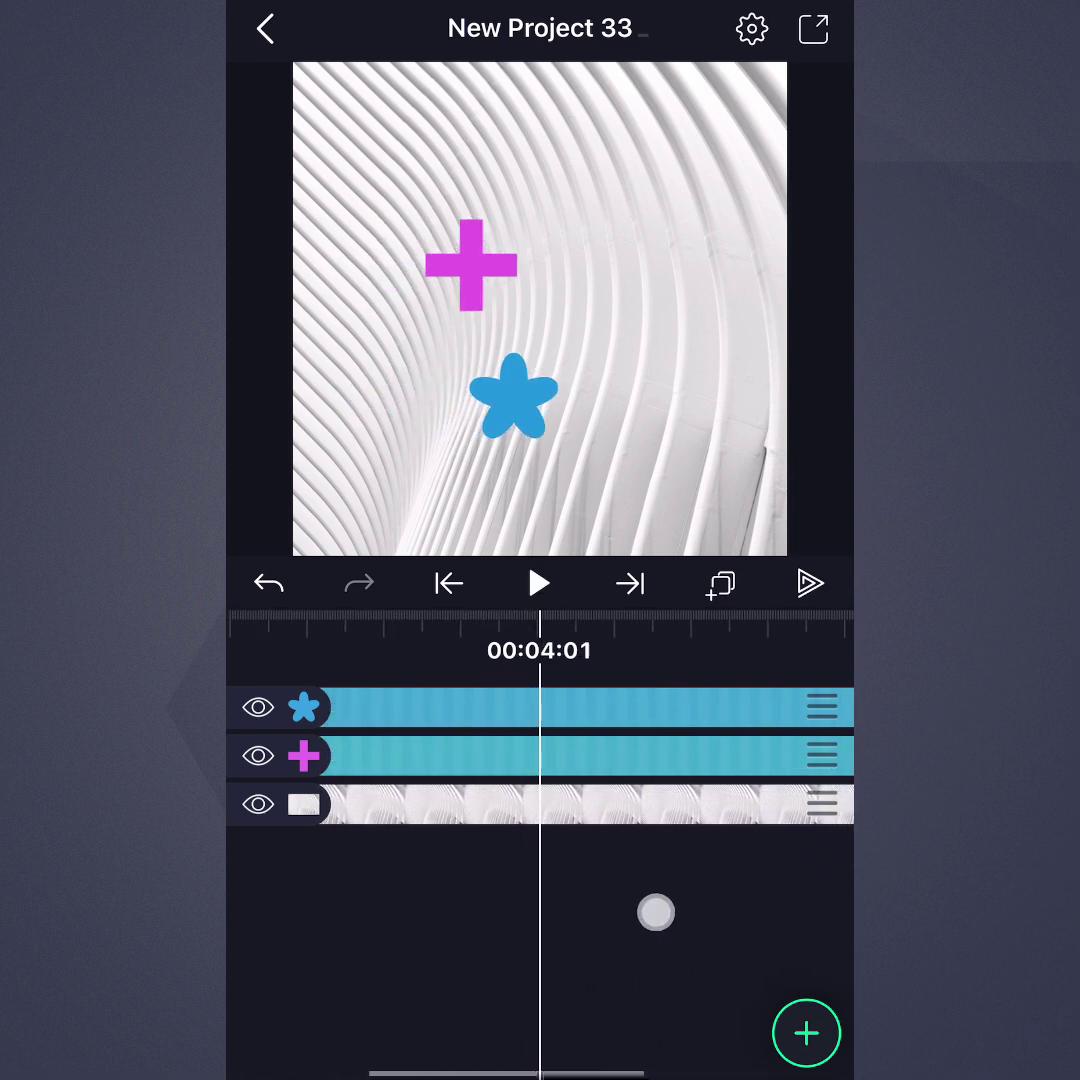
pyautogui.click(617, 755)
pyautogui.click(290, 853)
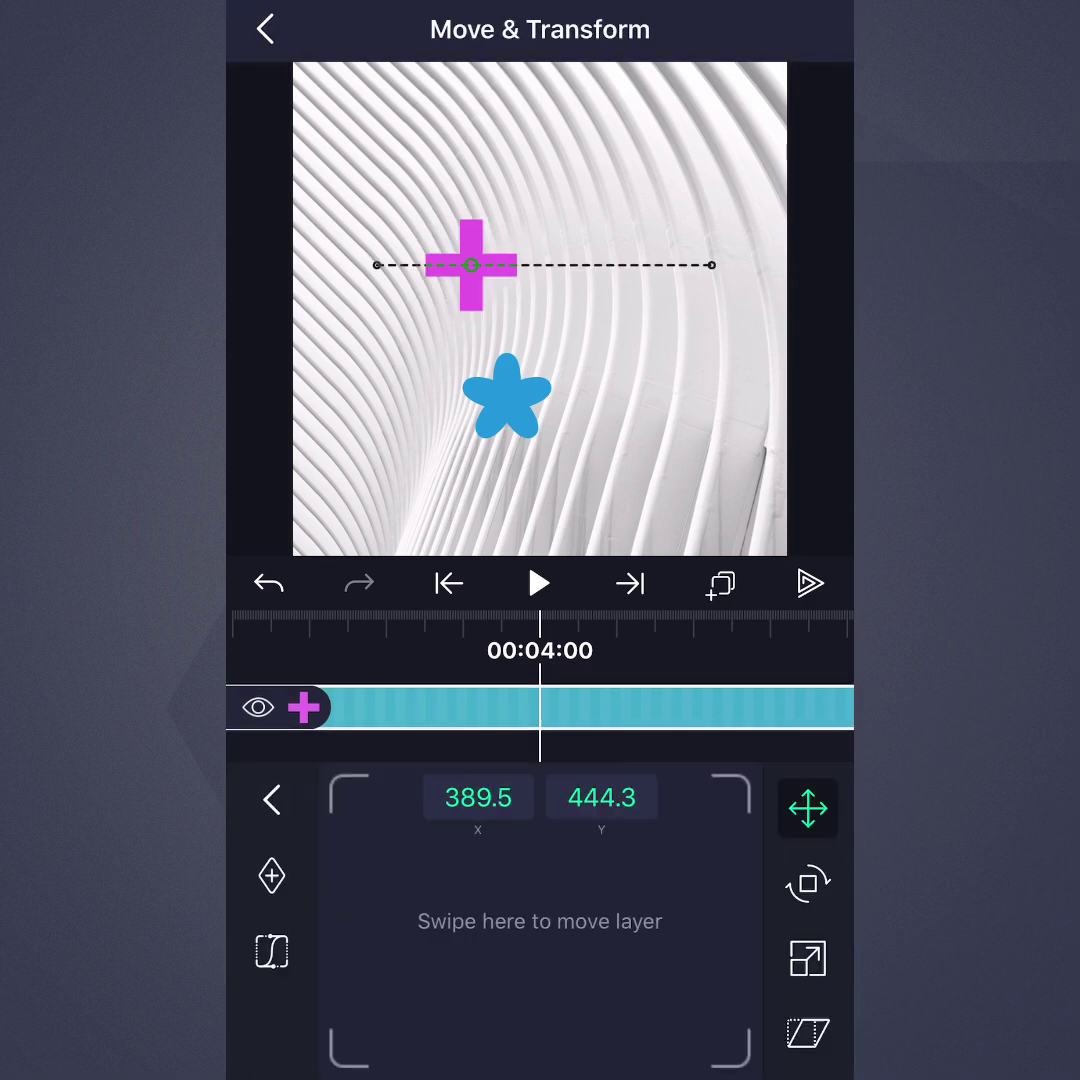
pyautogui.click(268, 949)
# Drag the Steps handles so the first step starts sooner and the stair count increases
pyautogui.moveTo(470, 1015); pyautogui.dragTo(380, 1015)
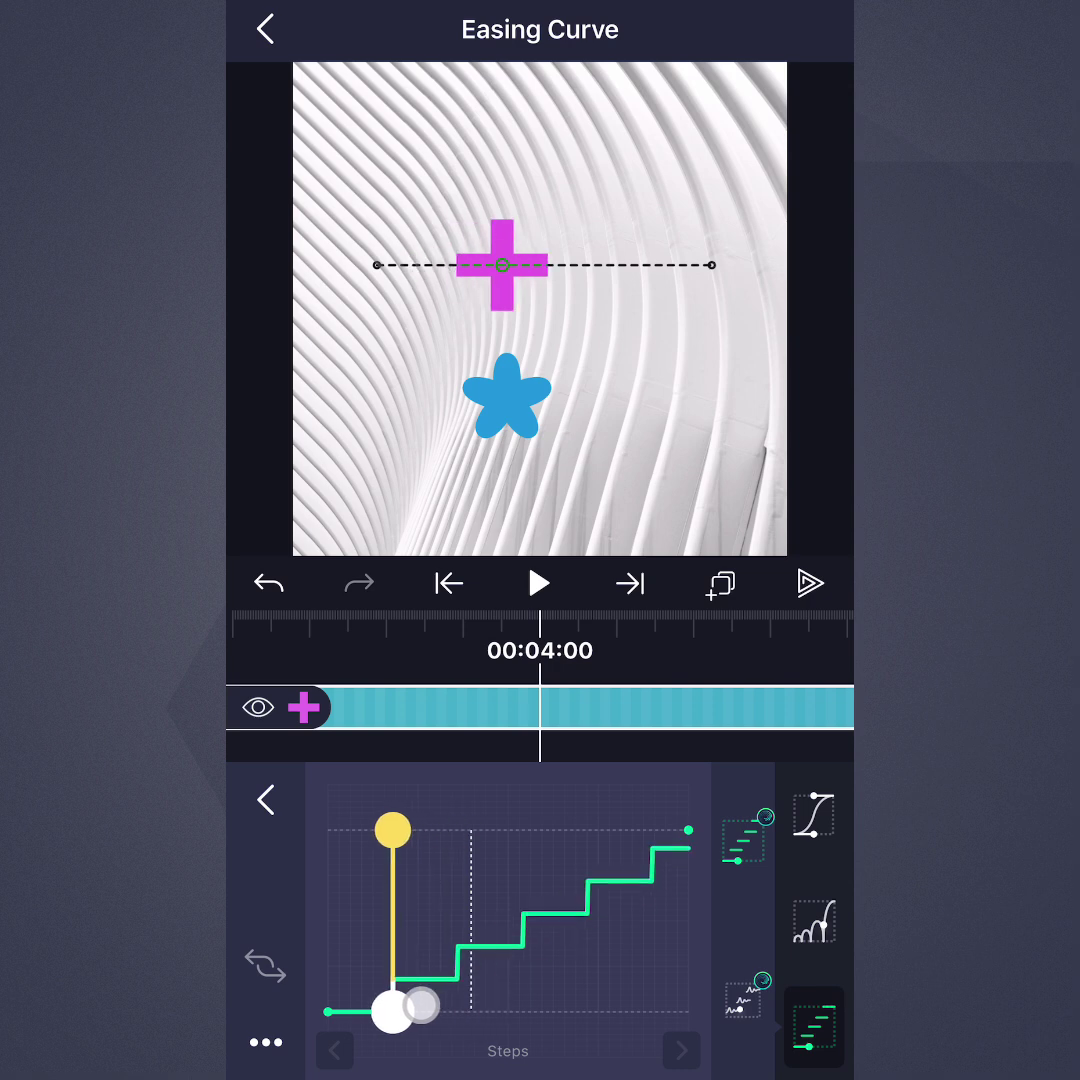
pyautogui.moveTo(415, 830)
pyautogui.mouseDown()
pyautogui.moveTo(498, 843)
pyautogui.moveTo(378, 830)
pyautogui.moveTo(500, 830)
pyautogui.moveTo(408, 825)
pyautogui.mouseUp()
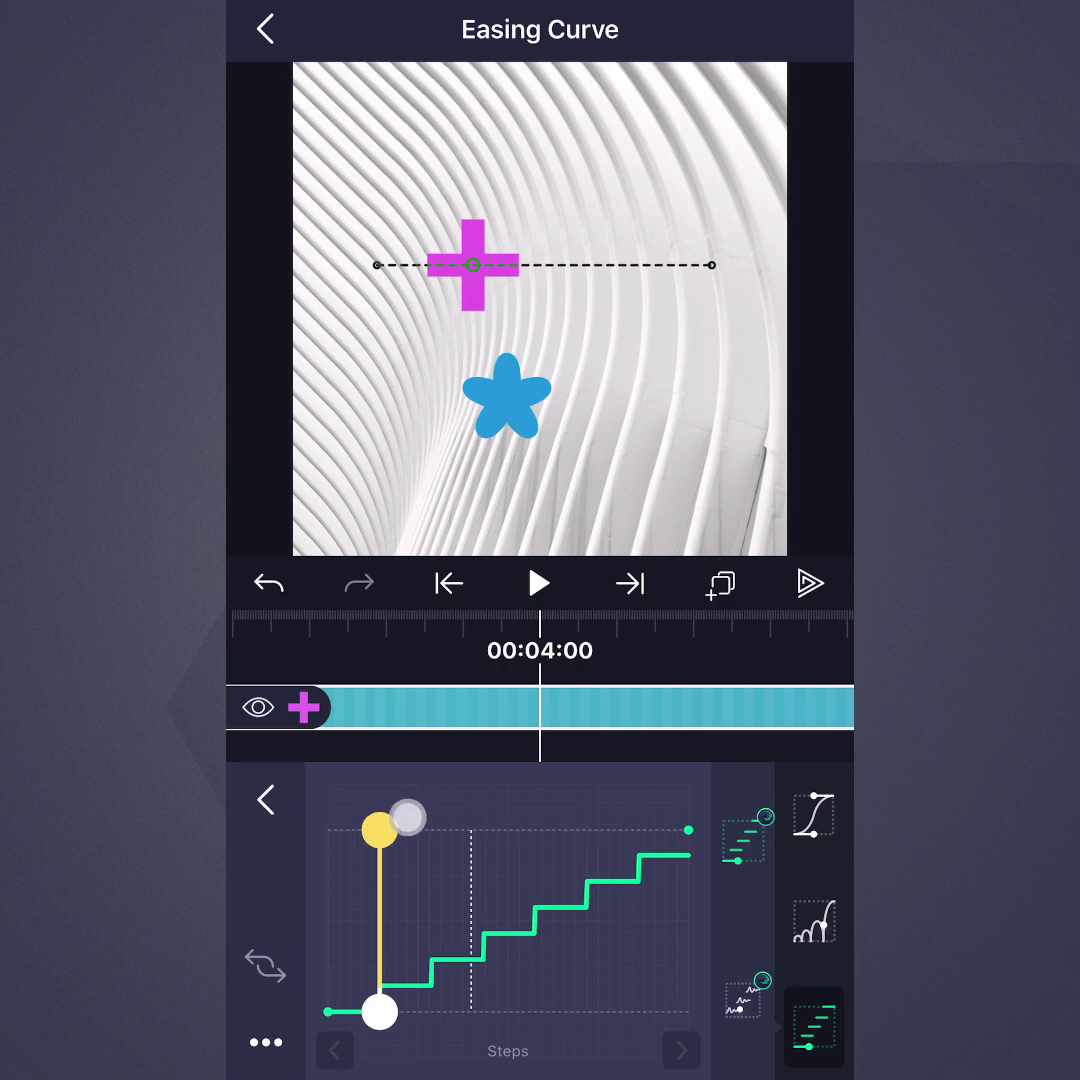